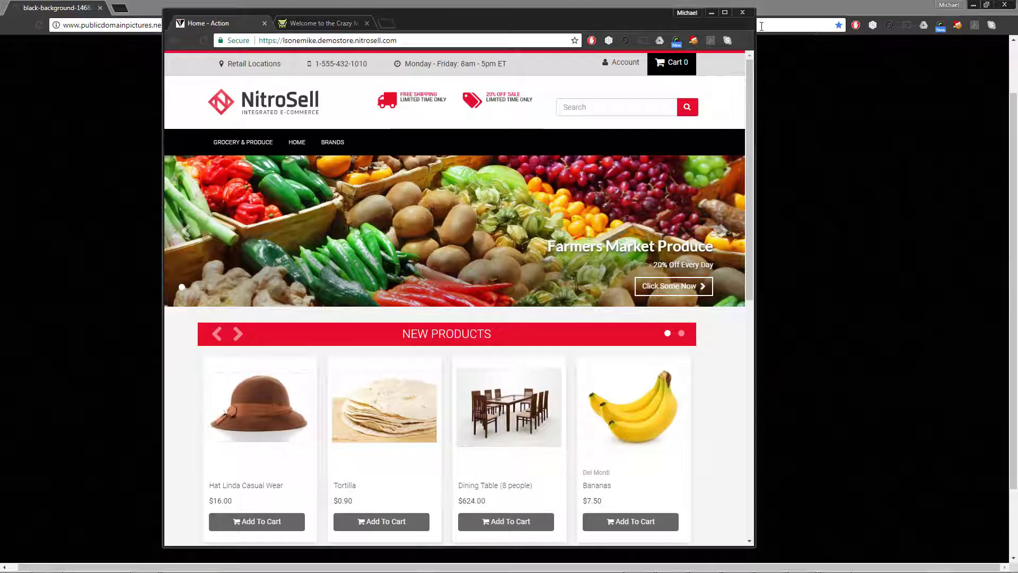
Step: Preview the demo webstore's home page at mobile width, look at its collapsed navigation, and restore the full-size window
left_click_drag(755, 30, 390, 31)
left_click(354, 115)
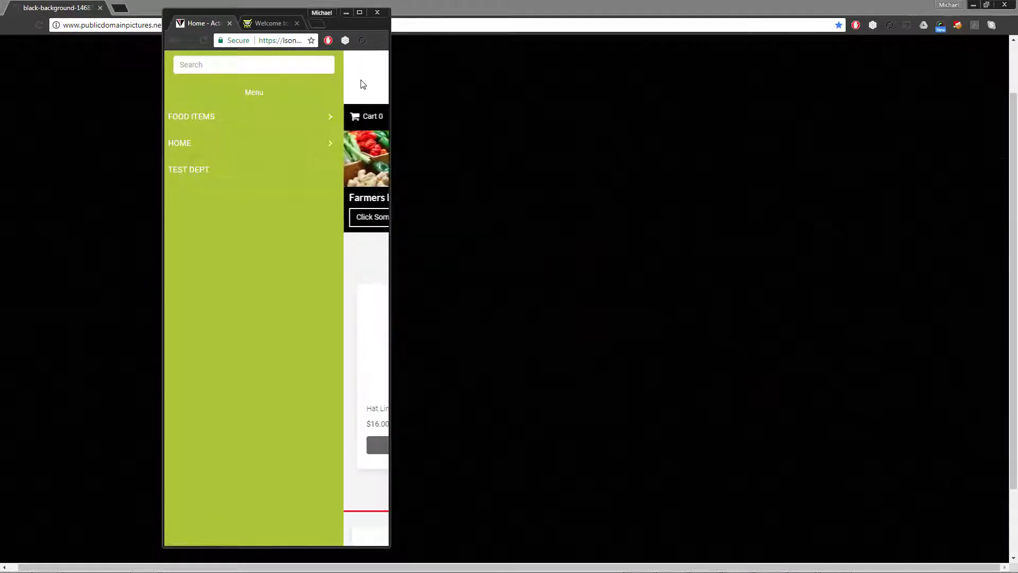
left_click(359, 84)
left_click(361, 12)
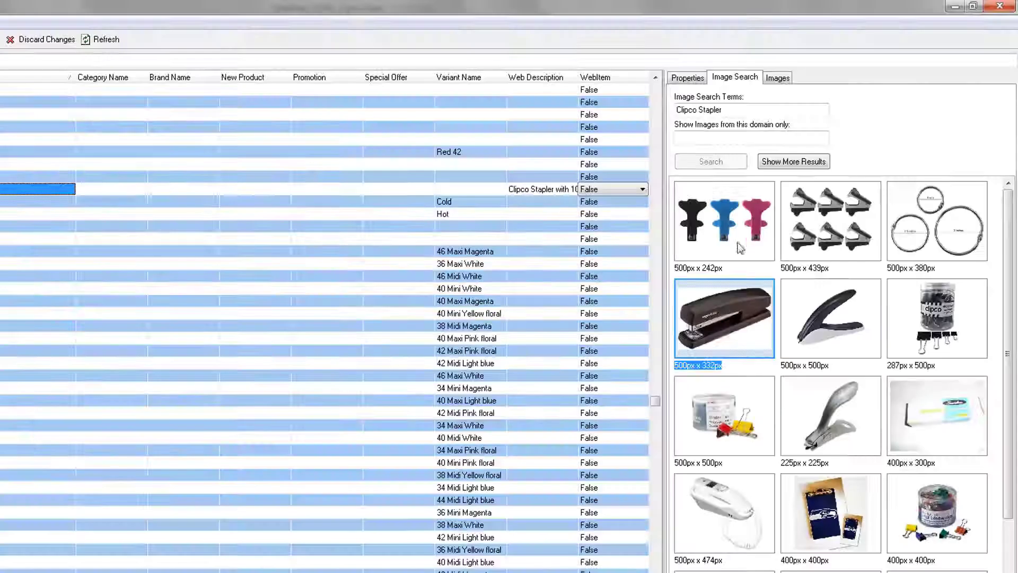
Step: Use the 500 x 332 px black stapler image for the Clipco Stapler, accepting the disclaimer, and synchronize the webstore
double_click(717, 311)
left_click(343, 269)
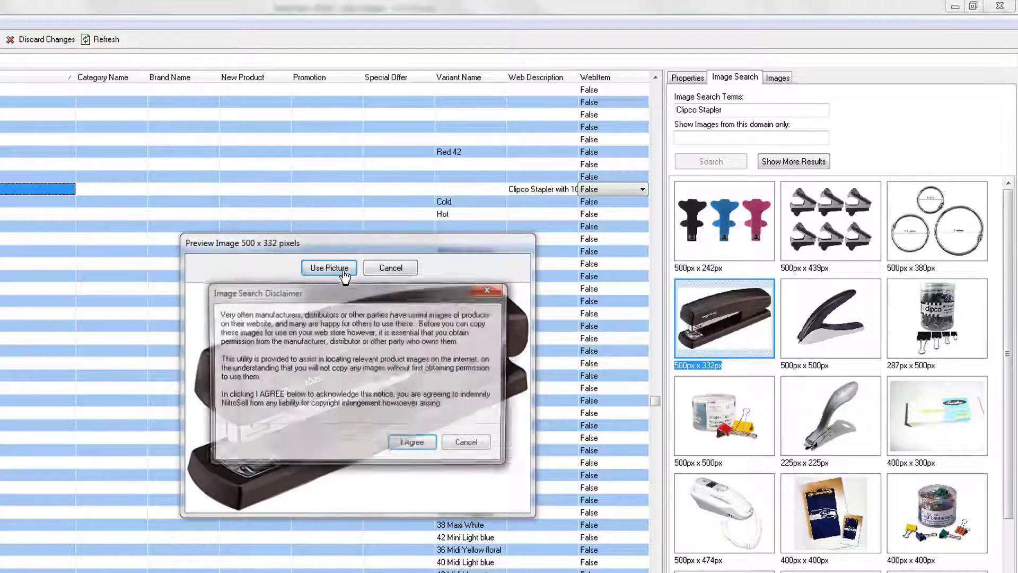
left_click(413, 442)
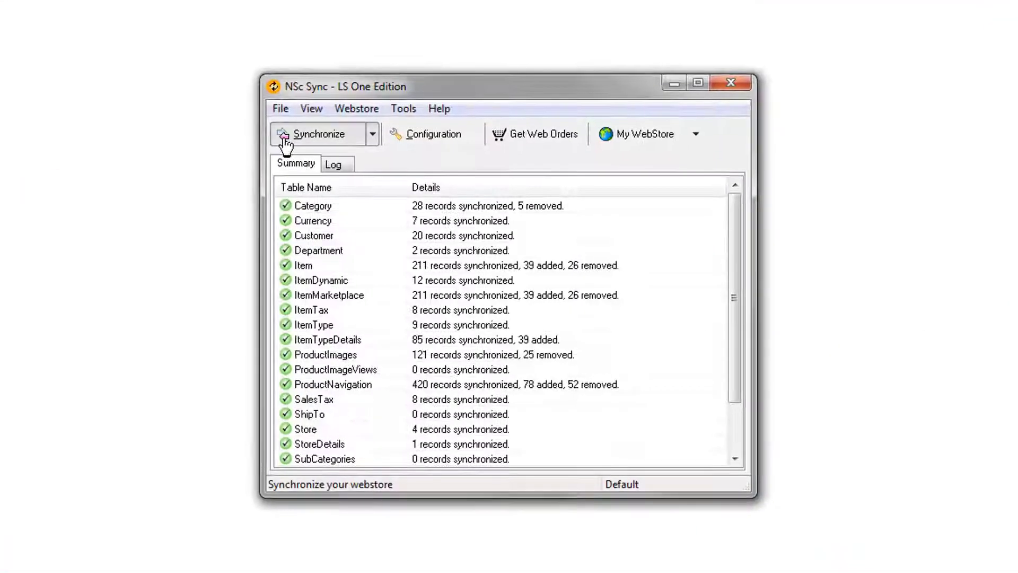
left_click(286, 139)
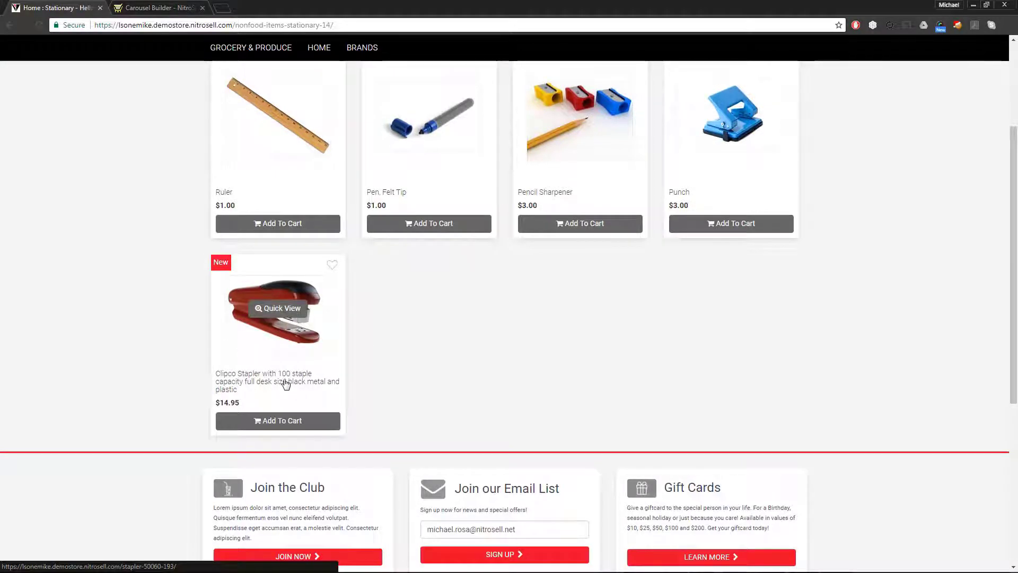
Step: Add one Clipco Stapler from the webstore's Stationary category to the cart and proceed through checkout
left_click(290, 386)
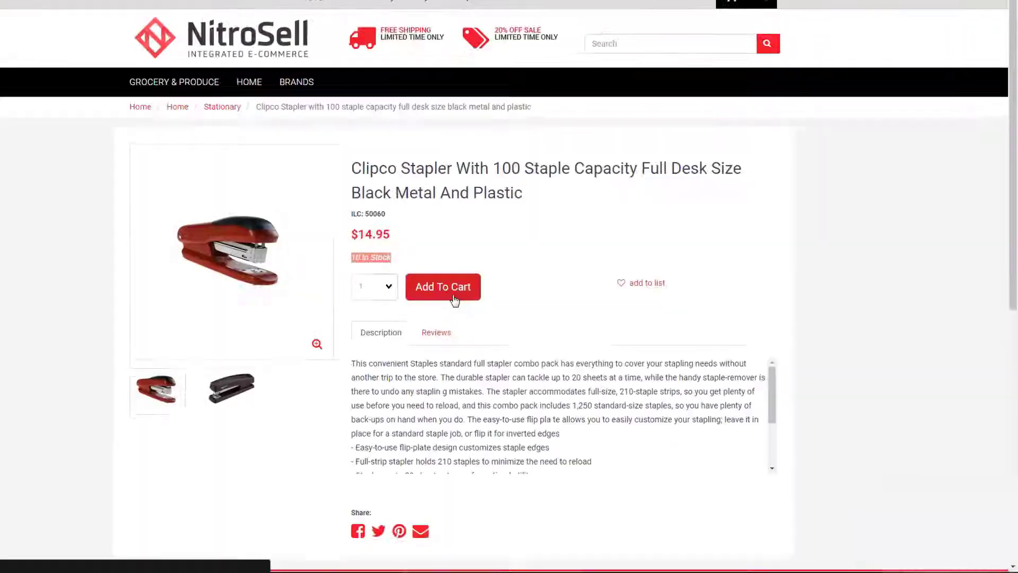
left_click(496, 316)
left_click(929, 522)
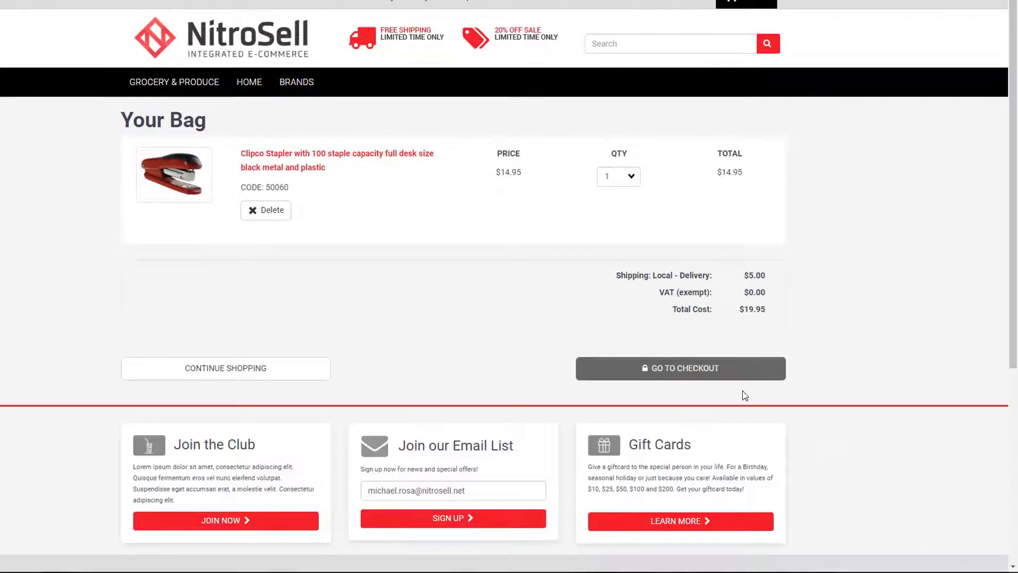
left_click(741, 374)
left_click(564, 408)
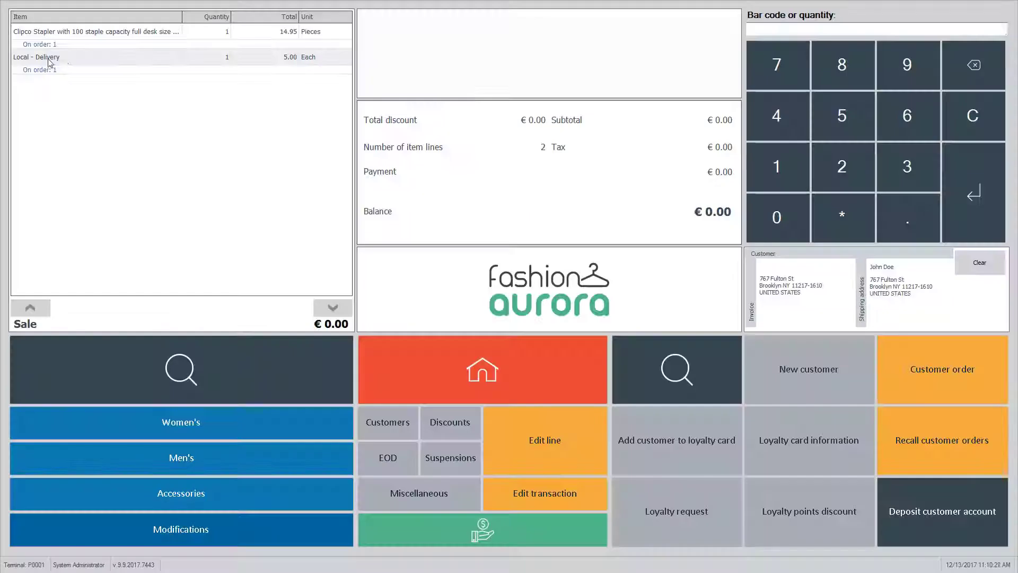
Step: Switch to the POS and process the recalled stapler order with NitroSell
left_click(416, 507)
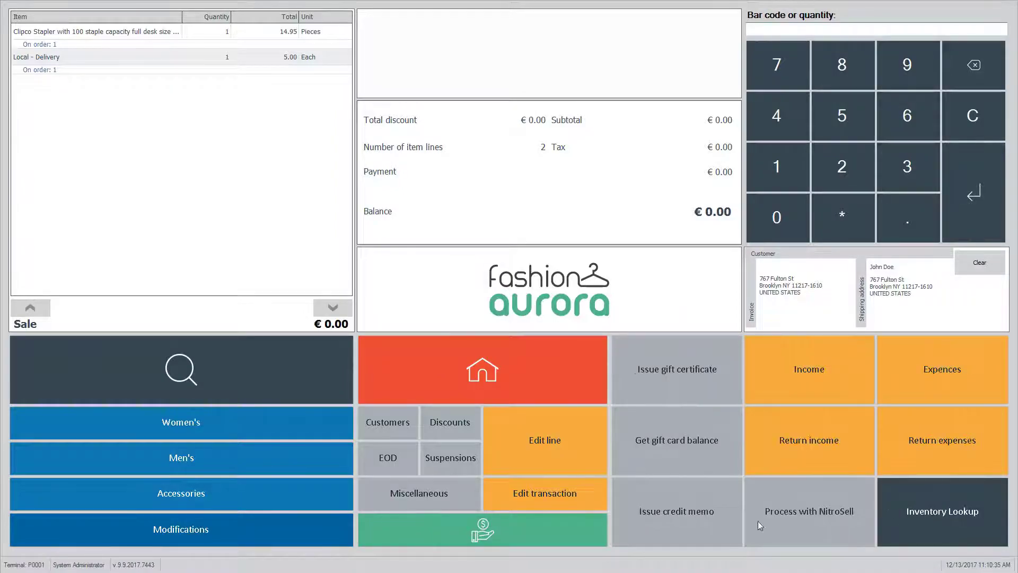
left_click(758, 520)
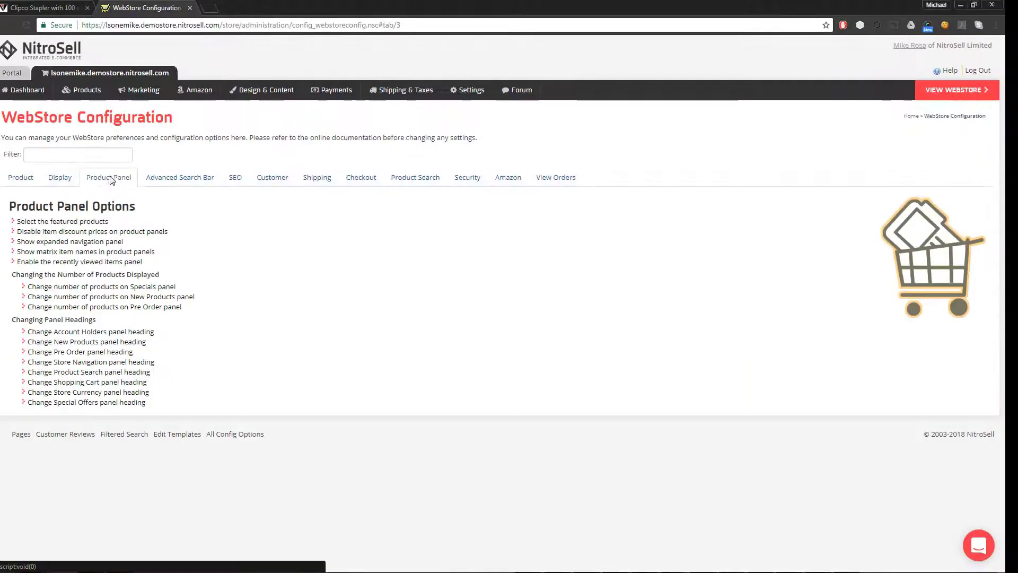
Step: Examine the Display options in the WebStore Configuration and the available Products and Design & Content pages
left_click(59, 177)
mouse_move(83, 90)
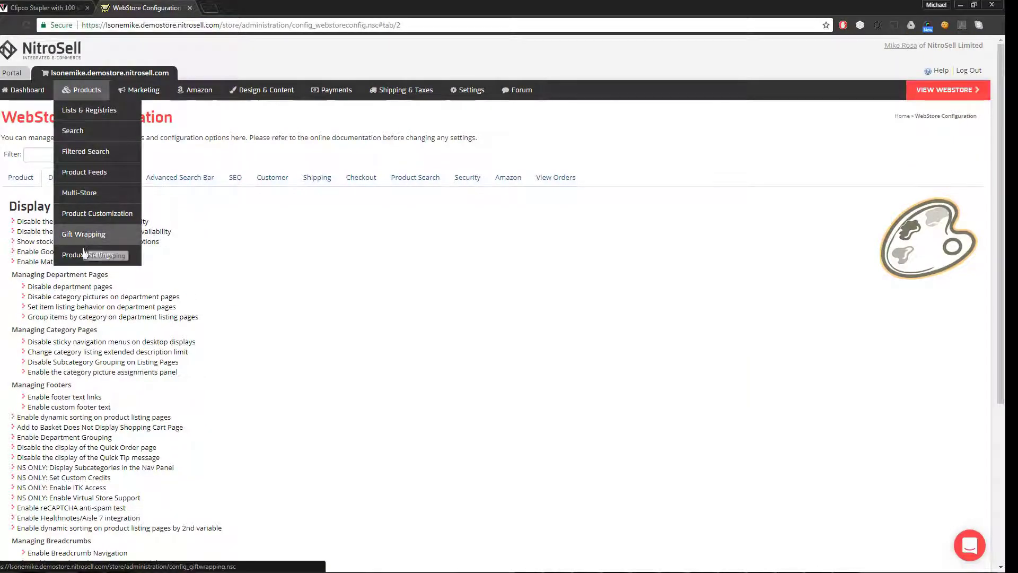
mouse_move(262, 90)
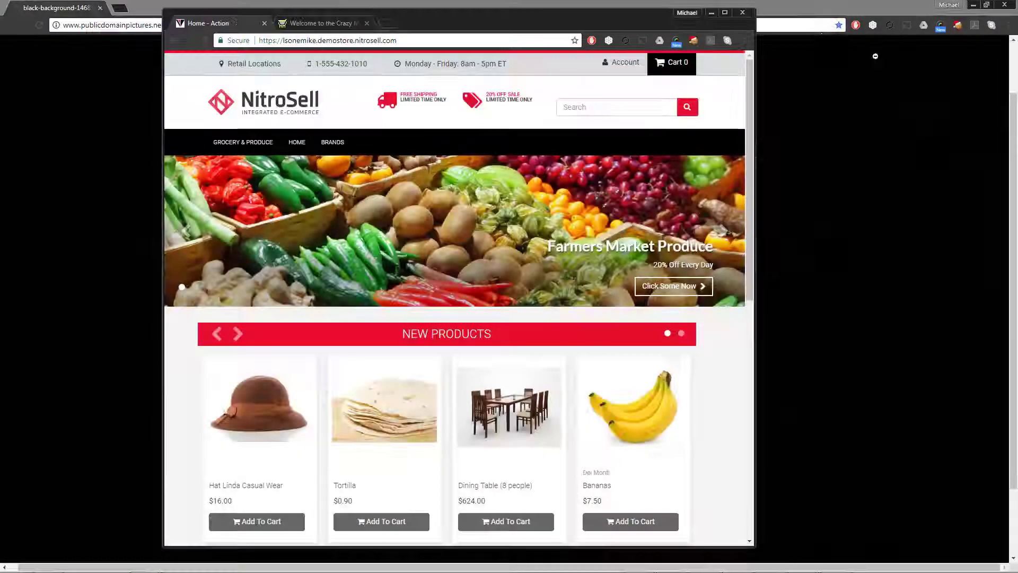
Step: Check the storefront's responsive layout by narrowing the browser window and expanding the mobile navigation, then maximize the window
left_click_drag(755, 30, 332, 1)
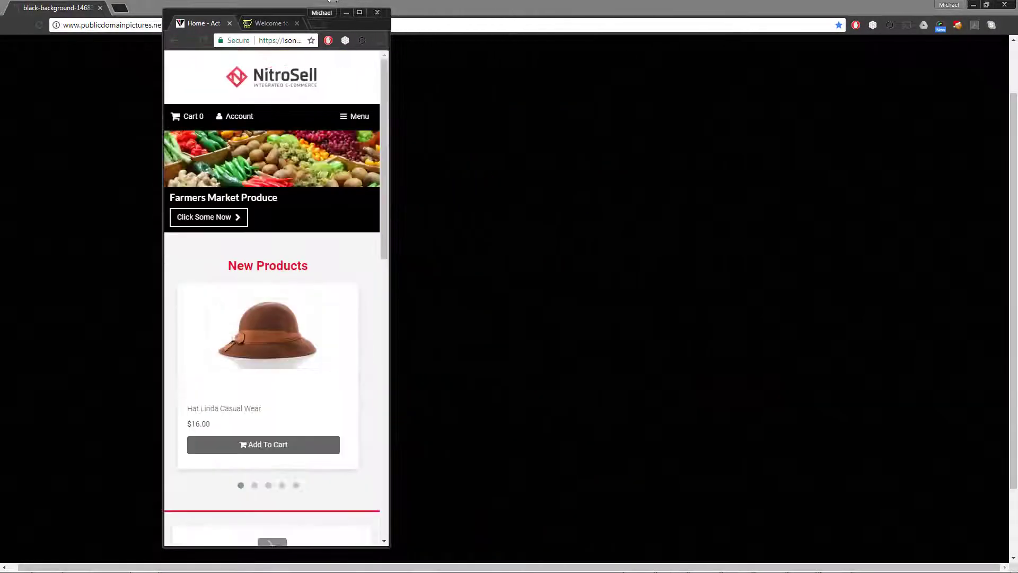
left_click(355, 115)
left_click(361, 106)
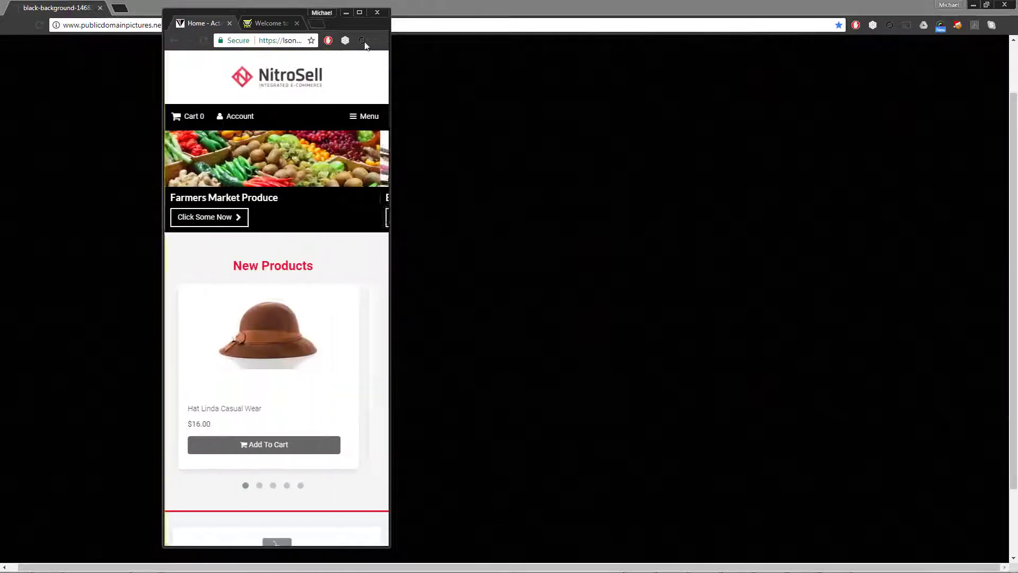
left_click(359, 12)
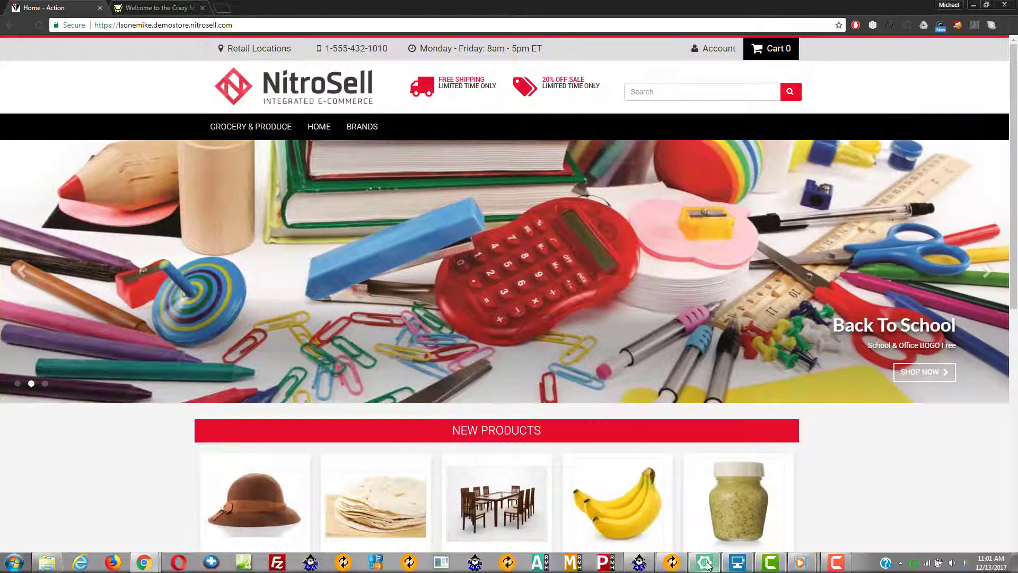
Step: Switch to Site Manager and review the Clipco Stapler's prices, extended description and inventory on hand
left_click(705, 563)
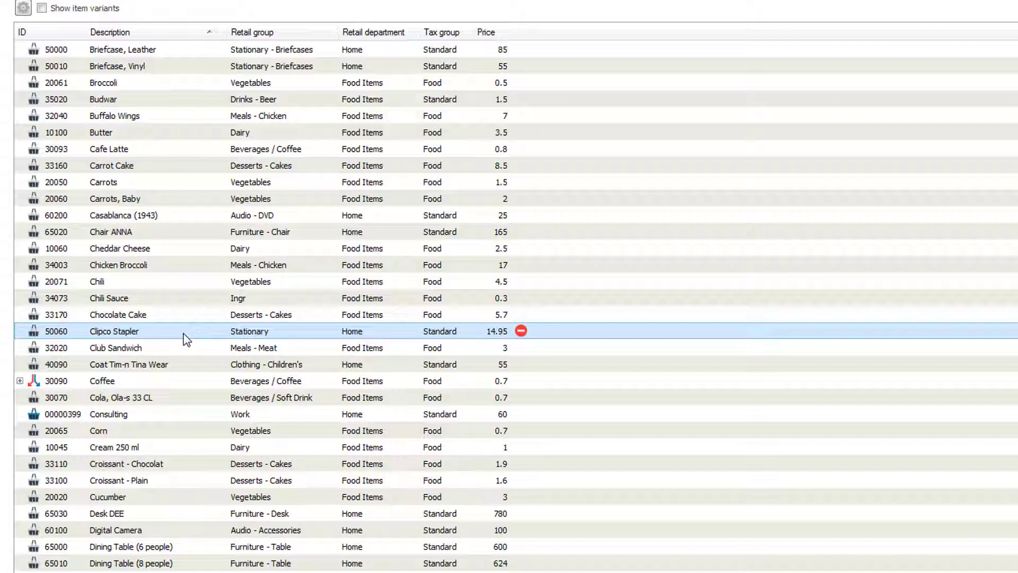
double_click(150, 329)
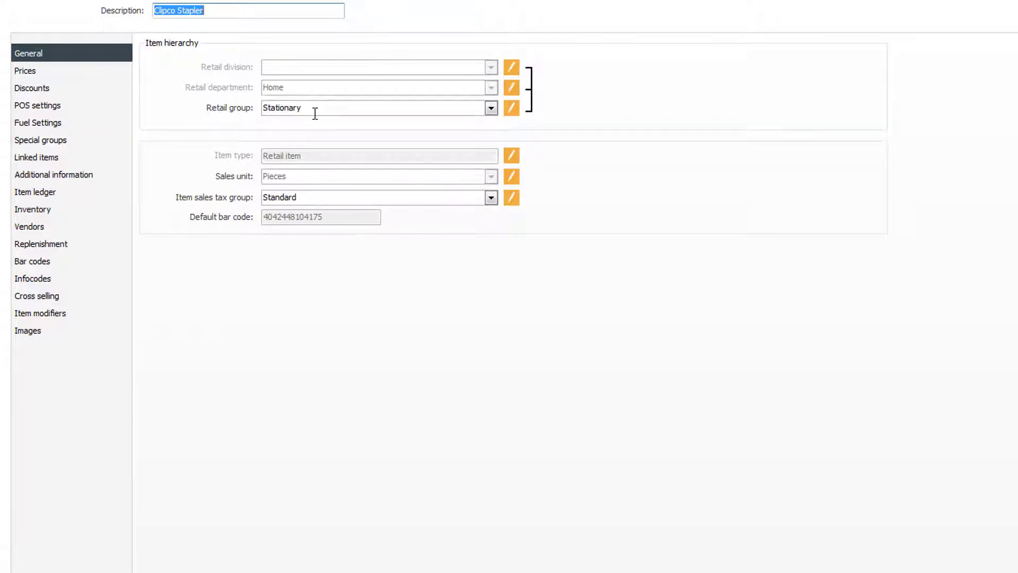
left_click(26, 74)
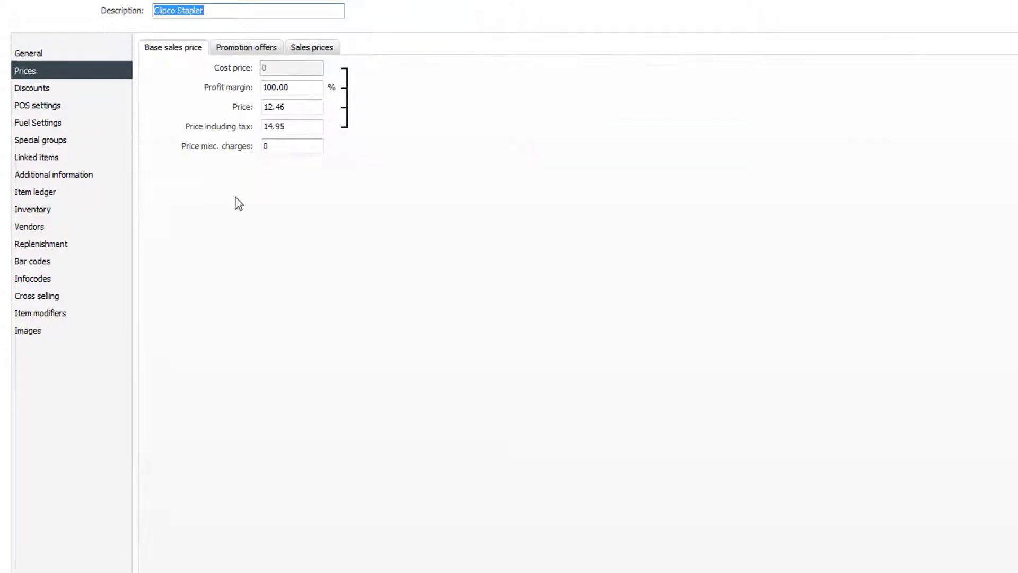
left_click(89, 173)
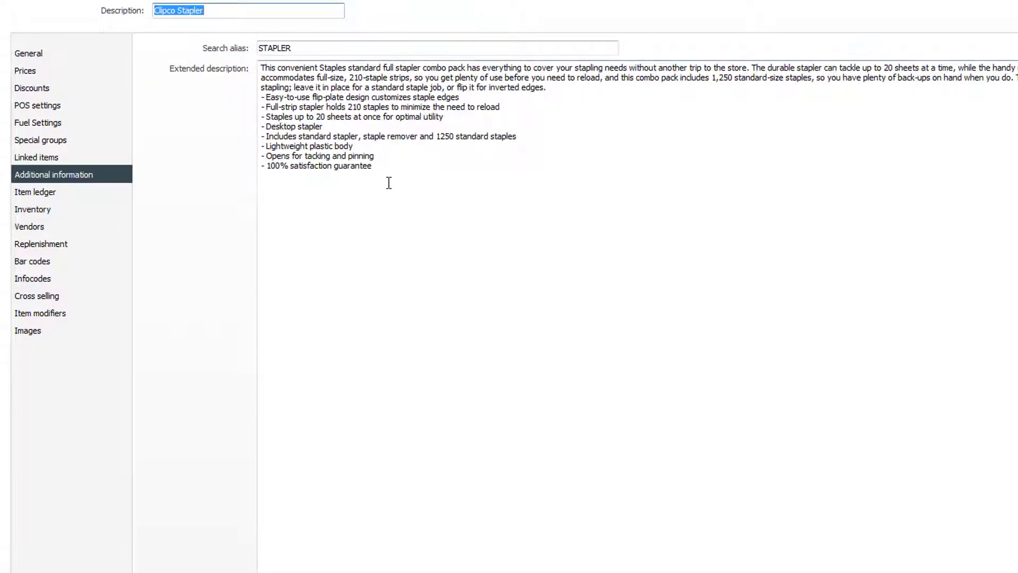
left_click_drag(389, 183, 236, 66)
left_click(33, 210)
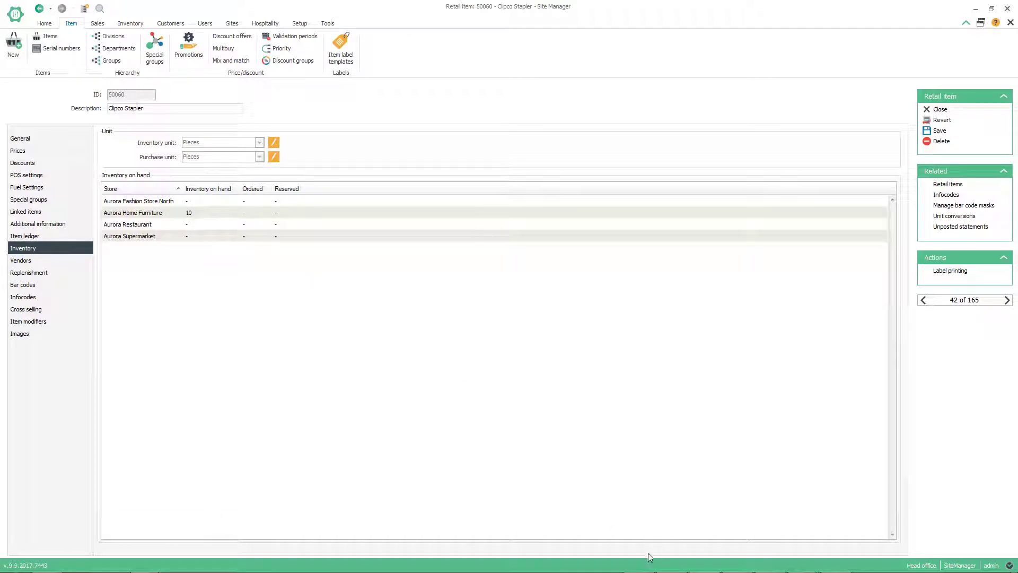
Step: Switch to the Product Attribute Manager and select the Clipco Stapler item
mouse_move(649, 568)
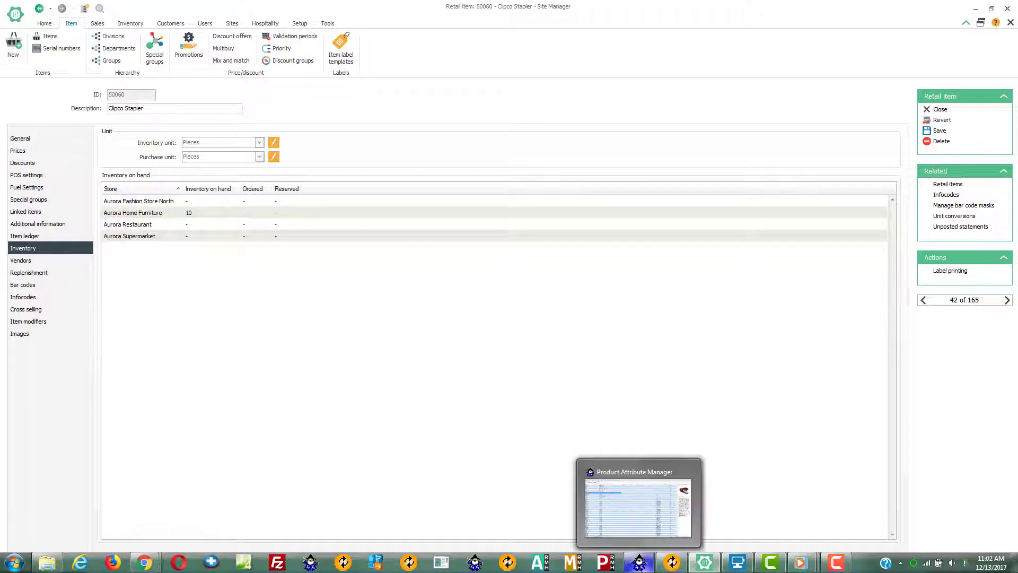
left_click(642, 566)
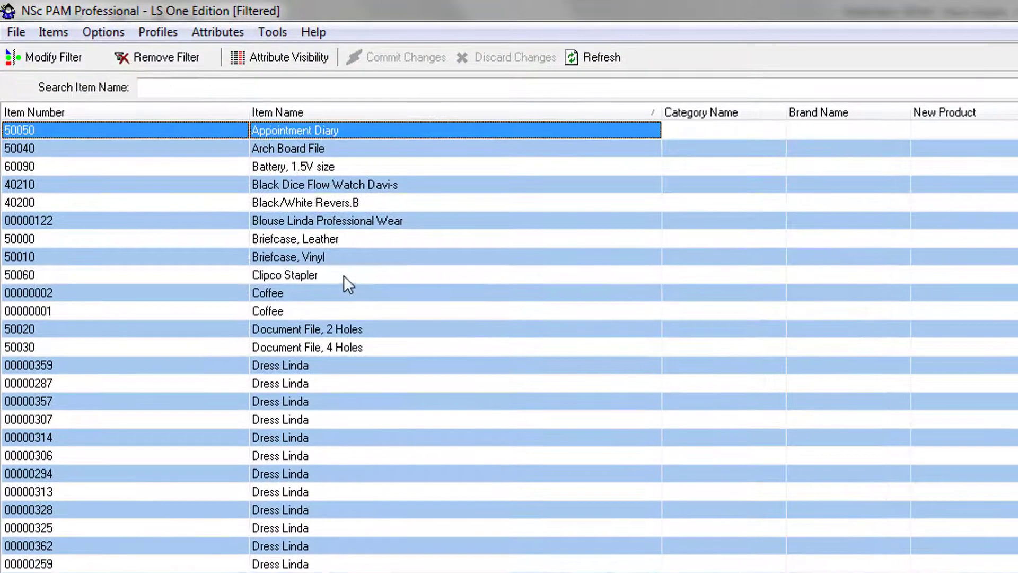
left_click(182, 145)
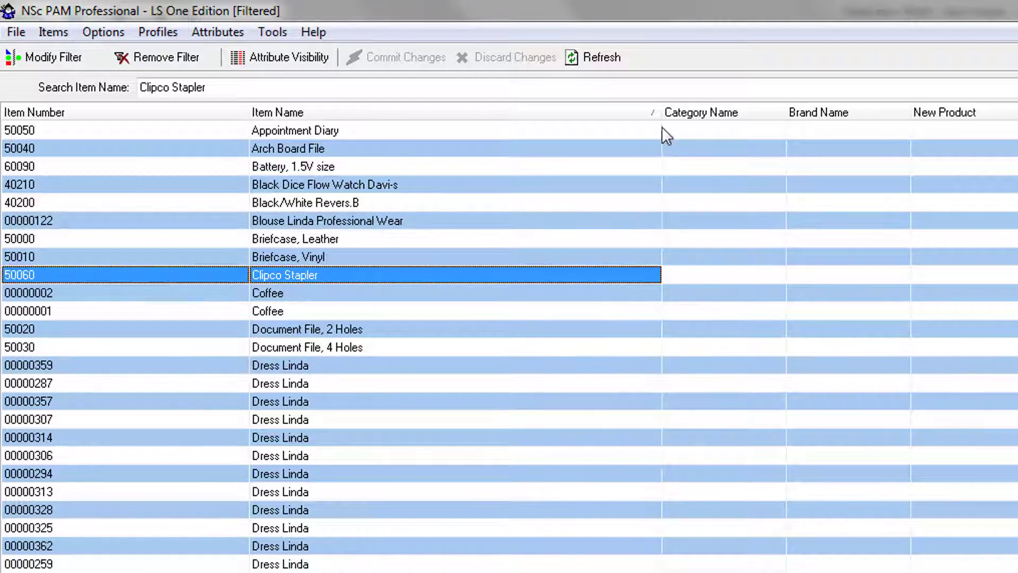
Step: Enable the alternative (web) navigation setting for the item list
left_click(105, 33)
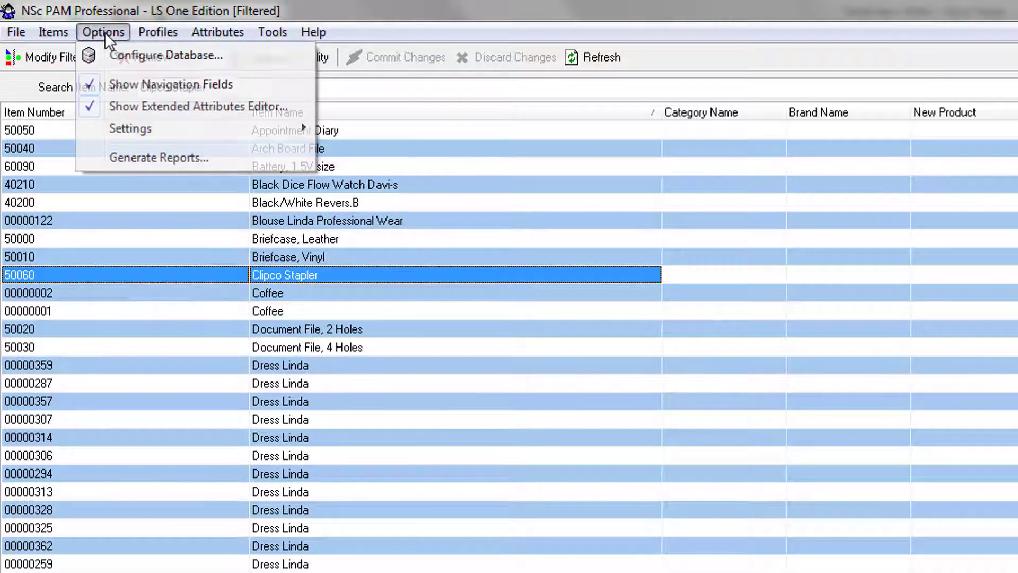
mouse_move(113, 129)
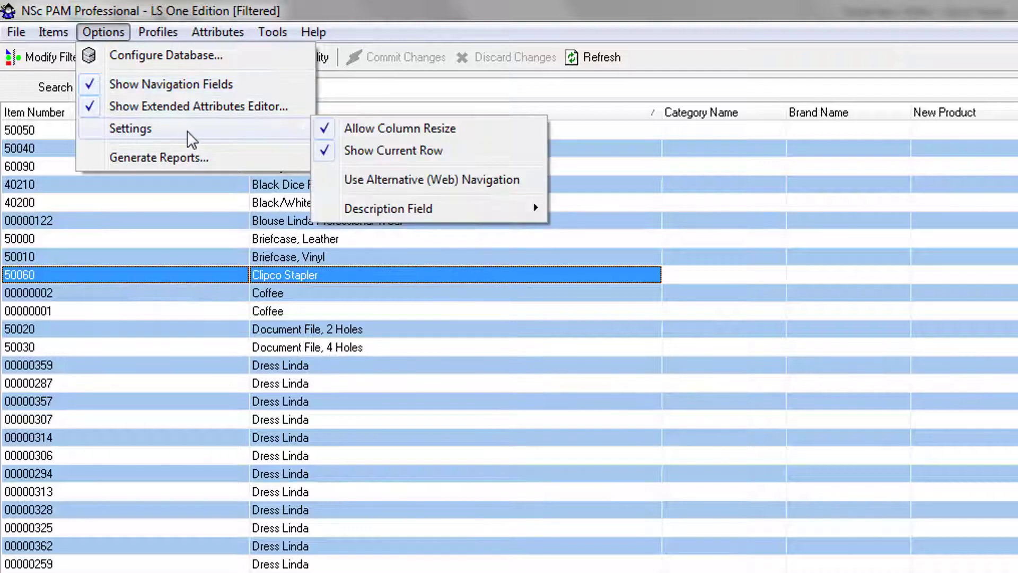
left_click(459, 182)
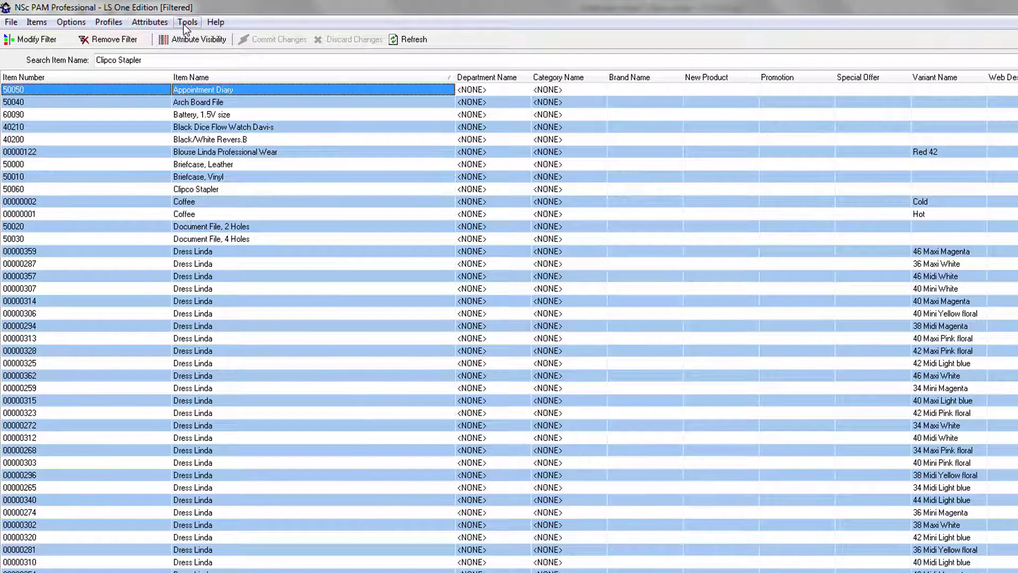
Step: View the departments and categories in the Navigation Structure Manager and close it
left_click(186, 22)
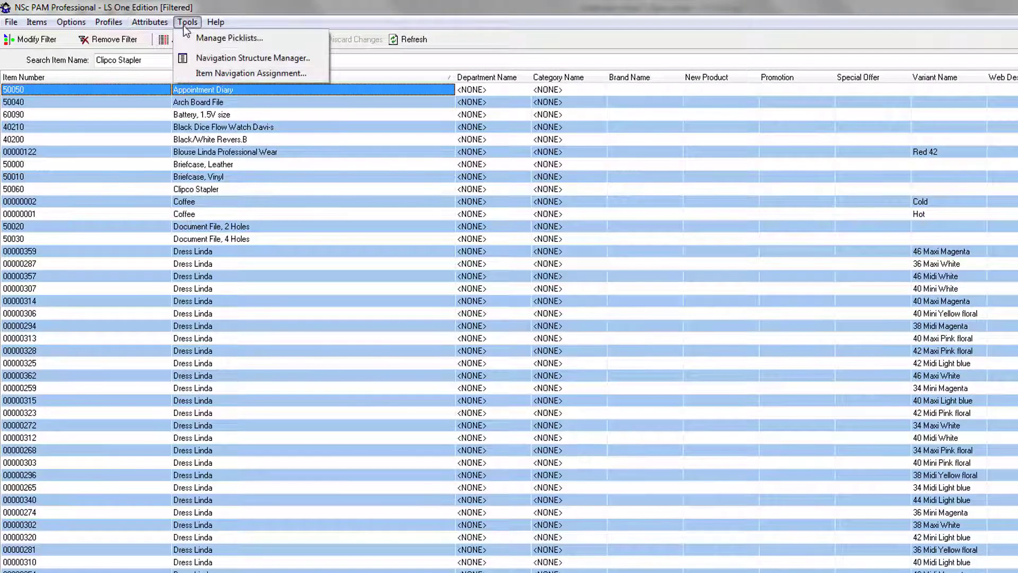
left_click(206, 57)
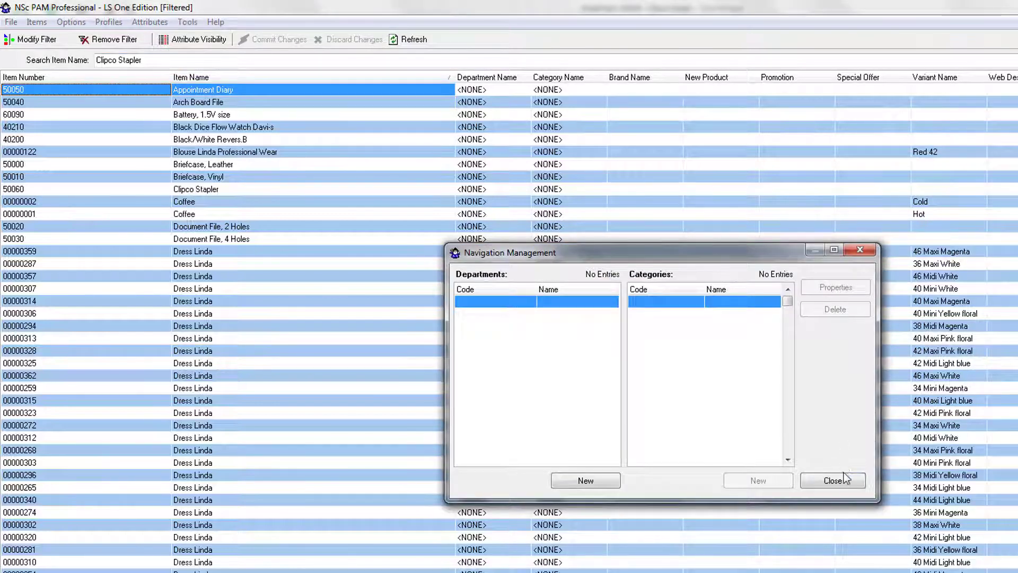
left_click(844, 478)
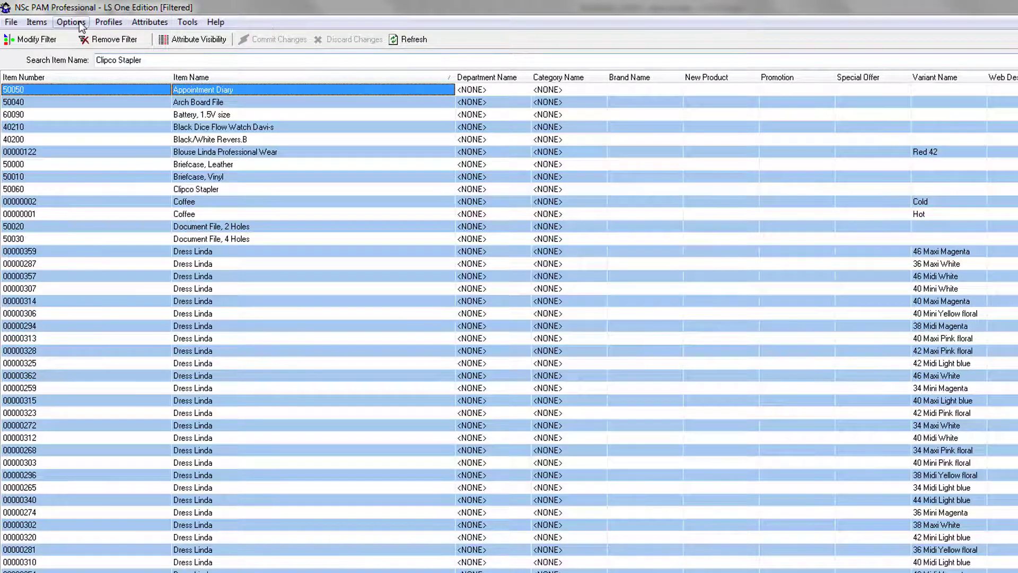
Step: Turn off the alternative (web) navigation setting
left_click(71, 22)
mouse_move(89, 90)
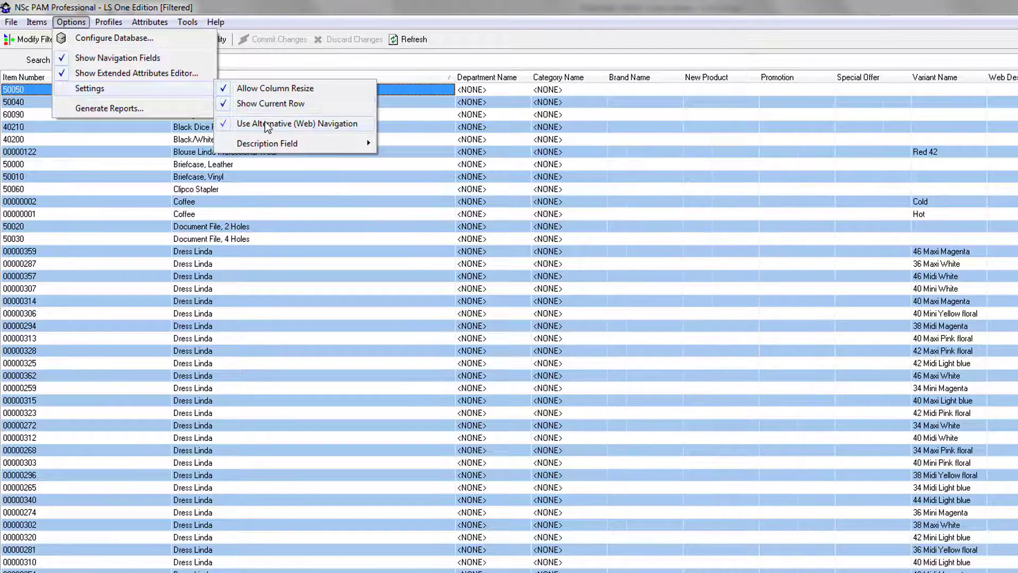
left_click(265, 124)
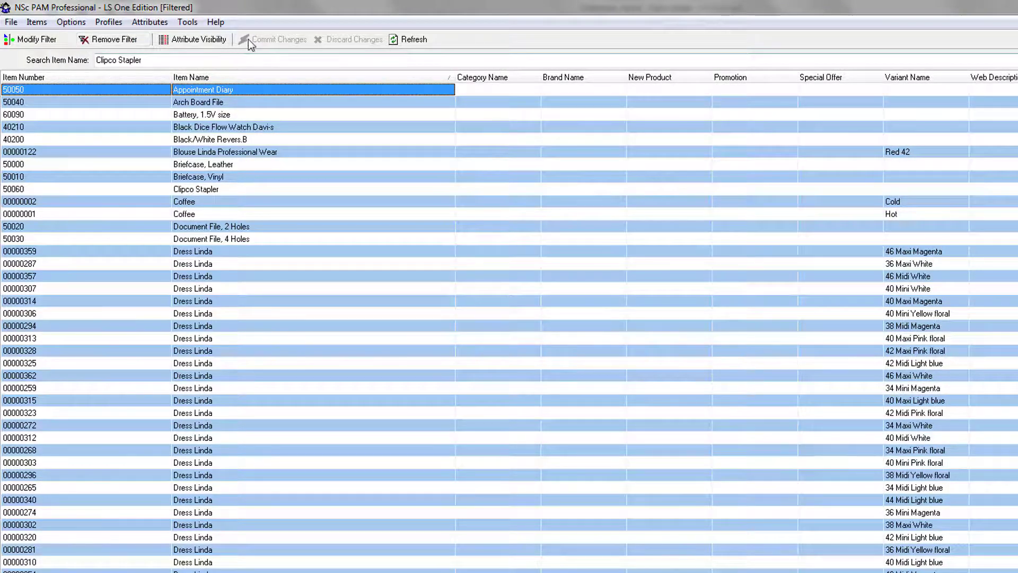
Step: Select the Clipco Stapler row, narrow the Item Name column and widen the Web Description column
left_click(262, 190)
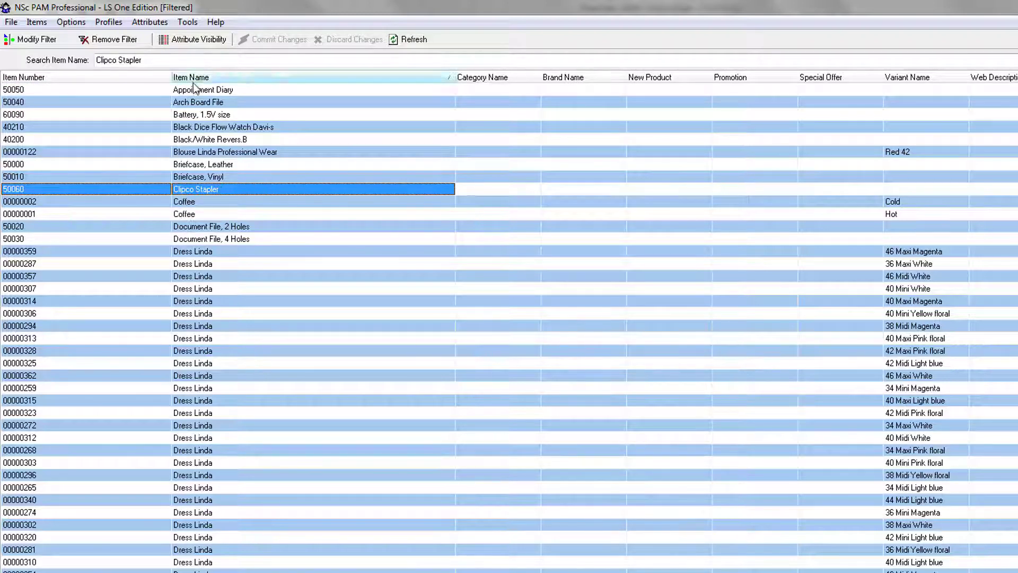
left_click_drag(455, 78, 301, 89)
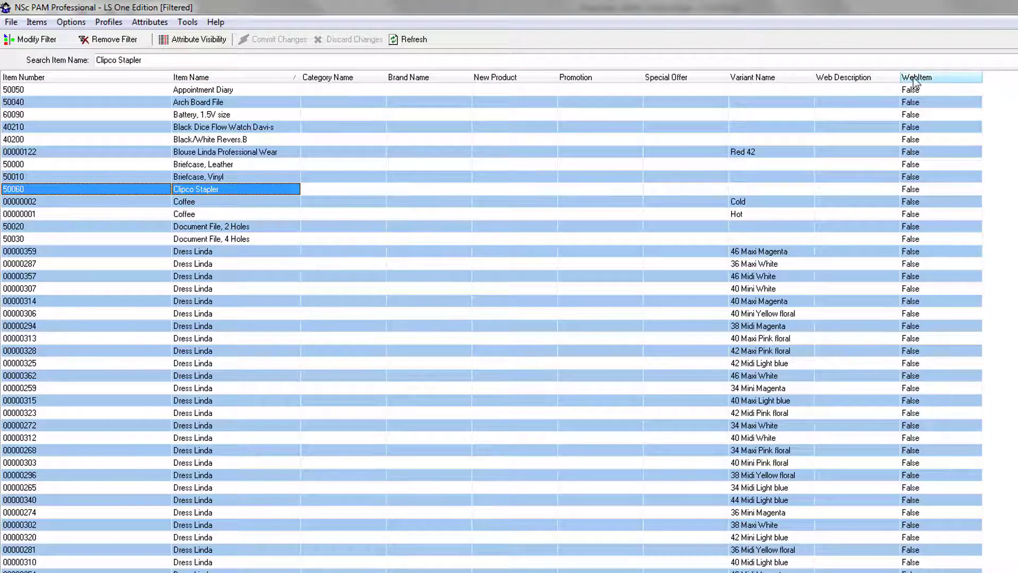
left_click_drag(905, 73, 1017, 86)
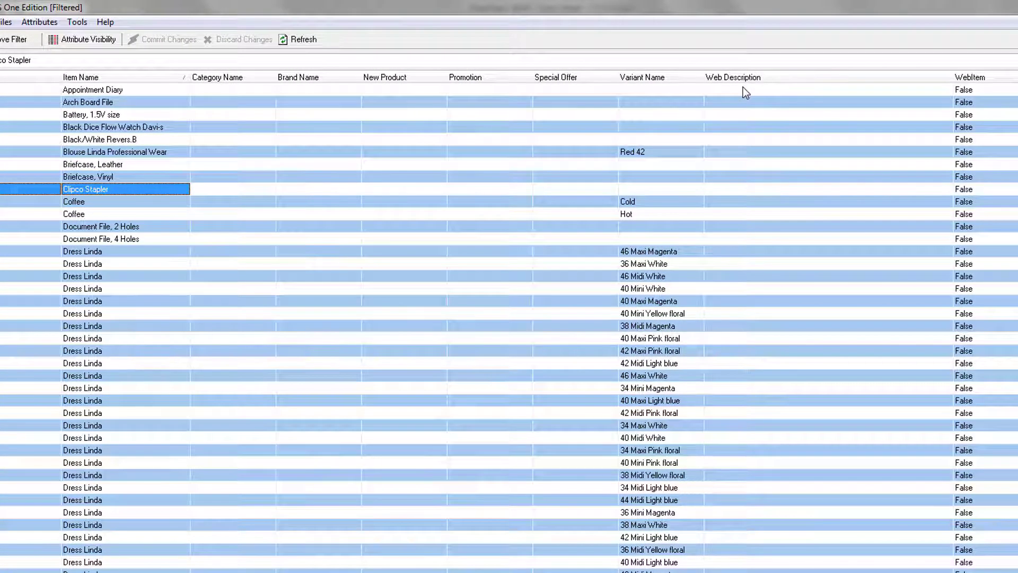
Step: Set the Clipco Stapler's web description to "Clipco Stapler with 100 staple capacity full desk size black metal and plastic"
left_click(713, 189)
type("Clipco Stapler with 100 staple capacity full desk size black metal and plastic")
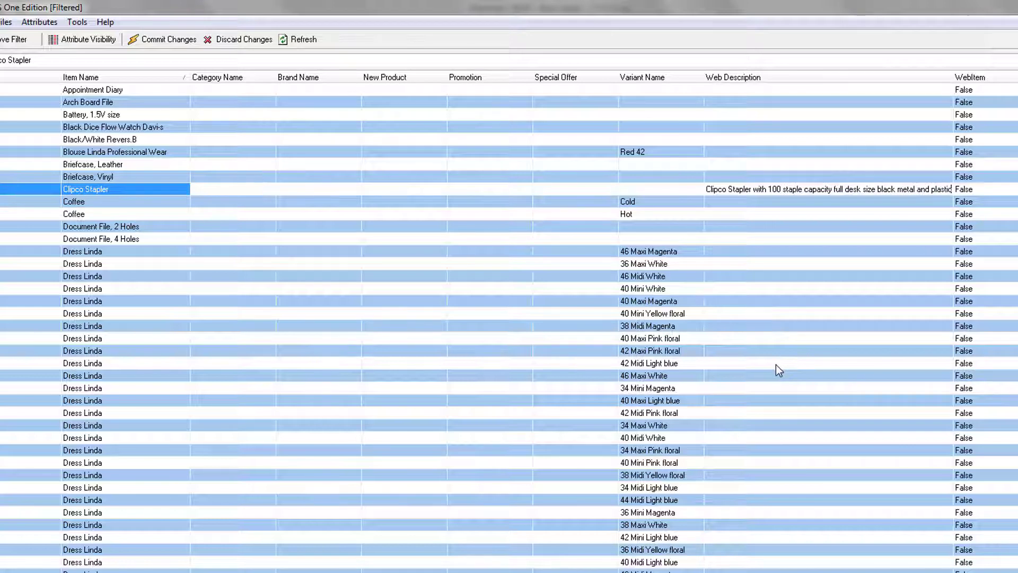
Step: Add the black 500 x 332 px stapler picture from the image search to the Clipco Stapler, accepting the disclaimer
key("Tab")
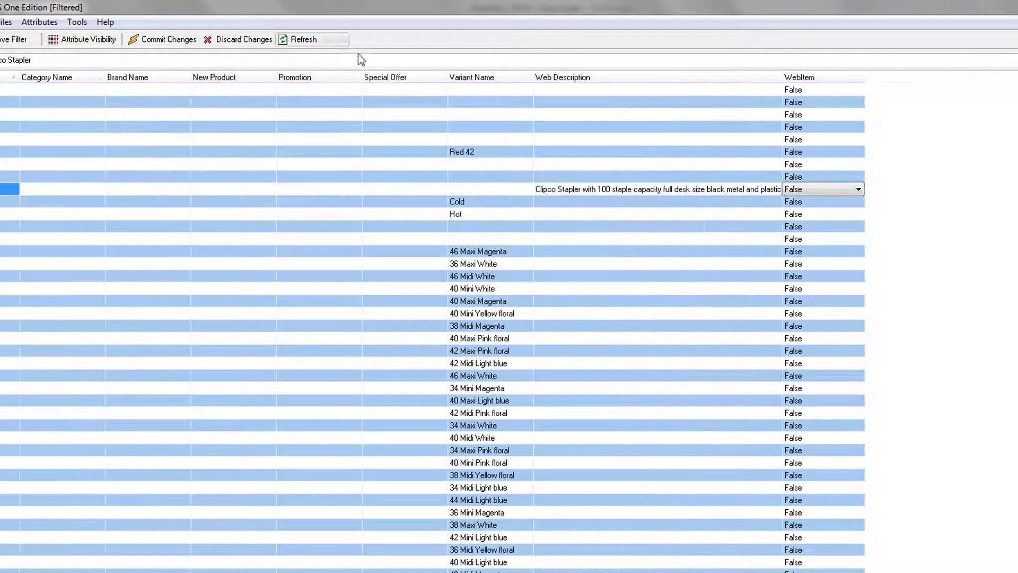
left_click(909, 82)
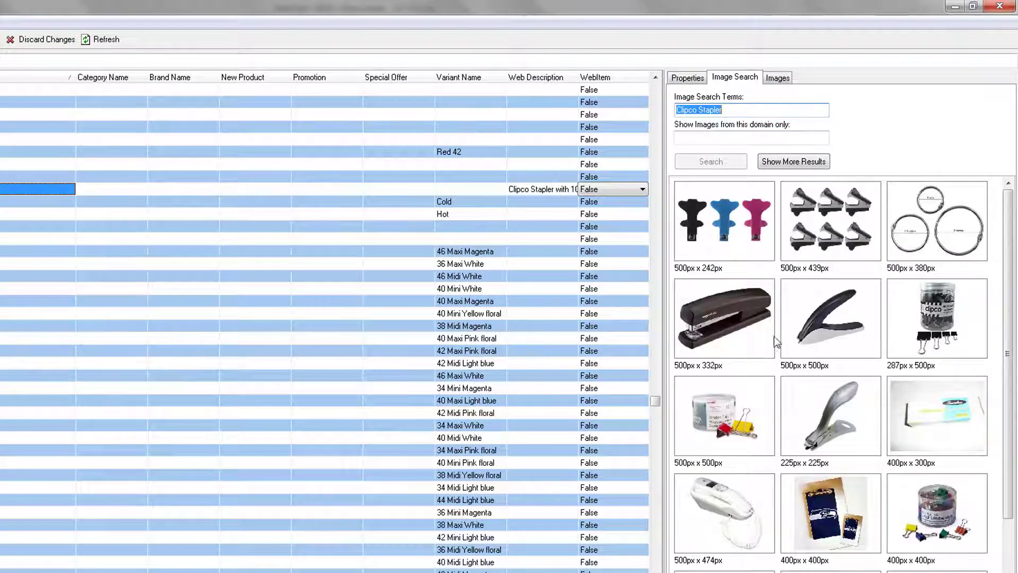
left_click(735, 319)
double_click(719, 318)
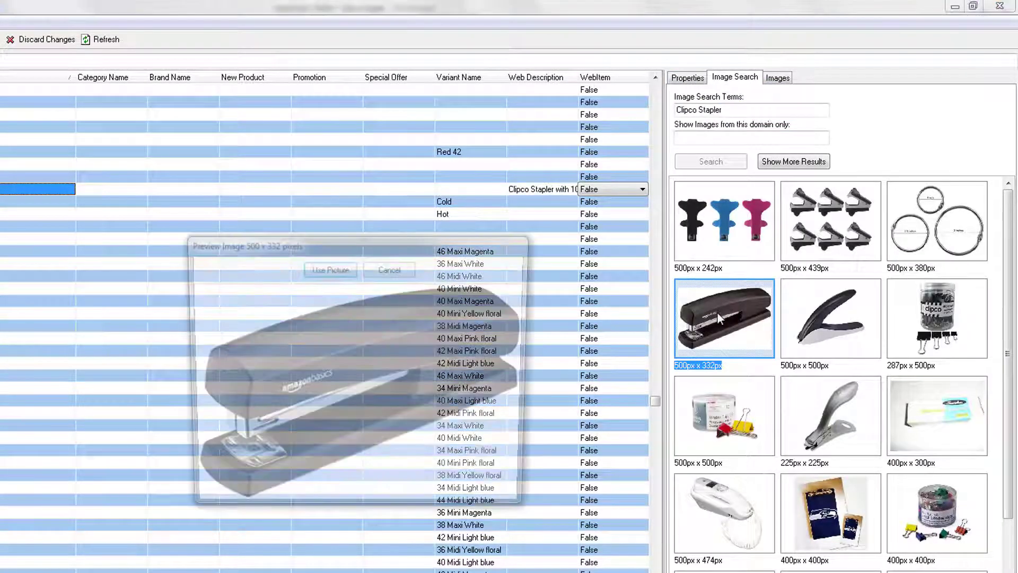
left_click(339, 270)
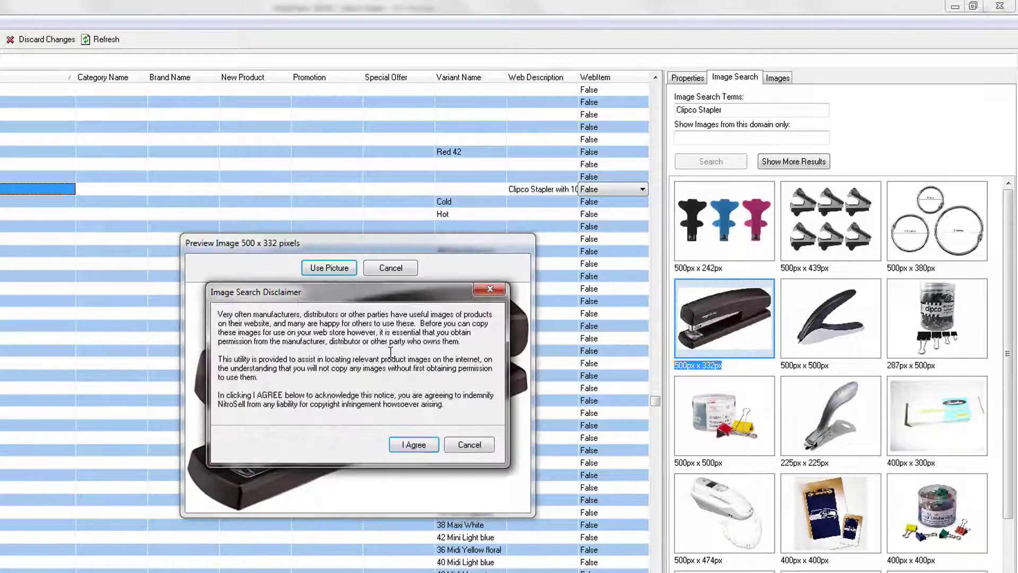
left_click(415, 446)
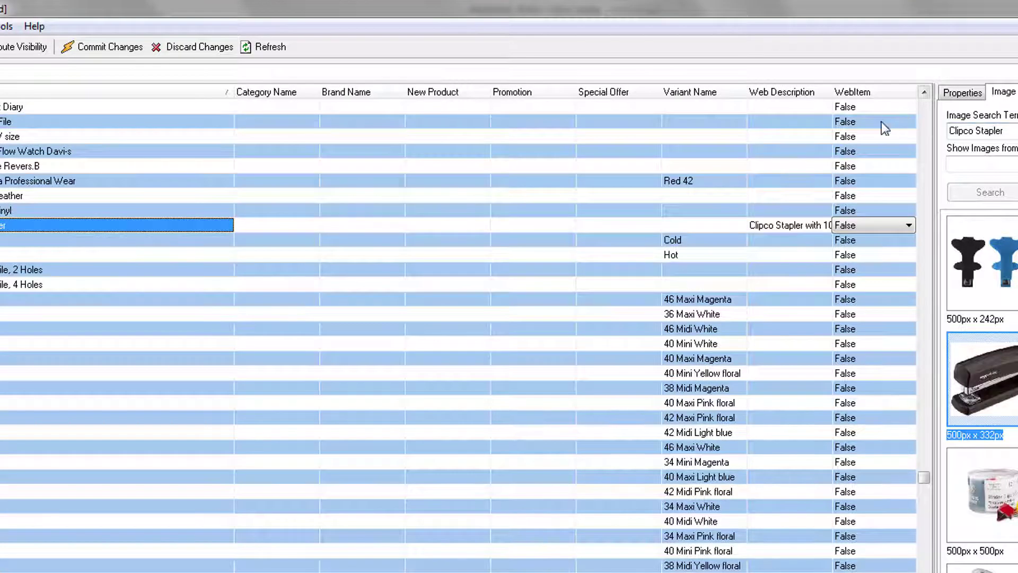
Step: Set the Clipco Stapler's New Product attribute to True
left_click(463, 226)
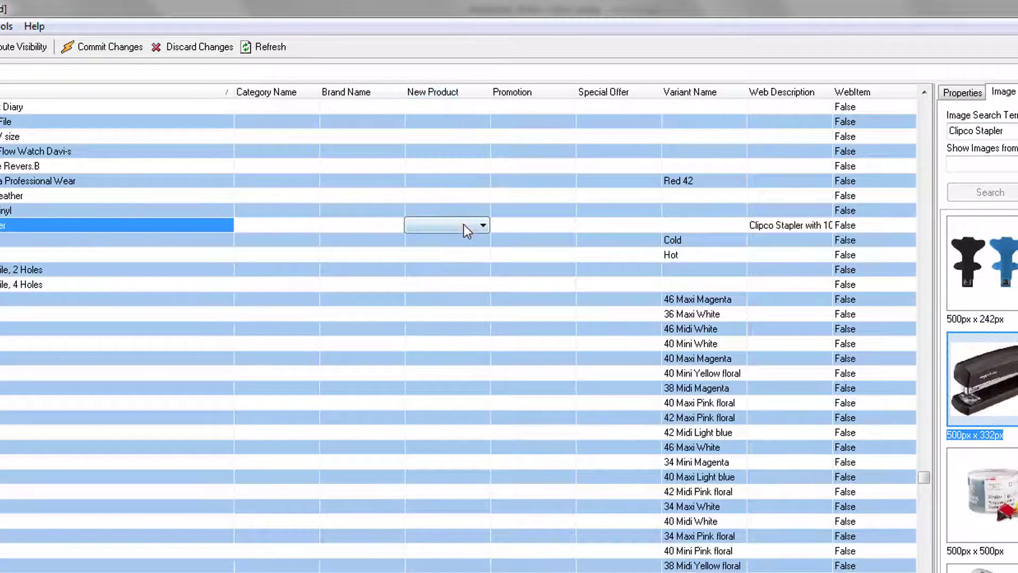
left_click(465, 225)
left_click(464, 240)
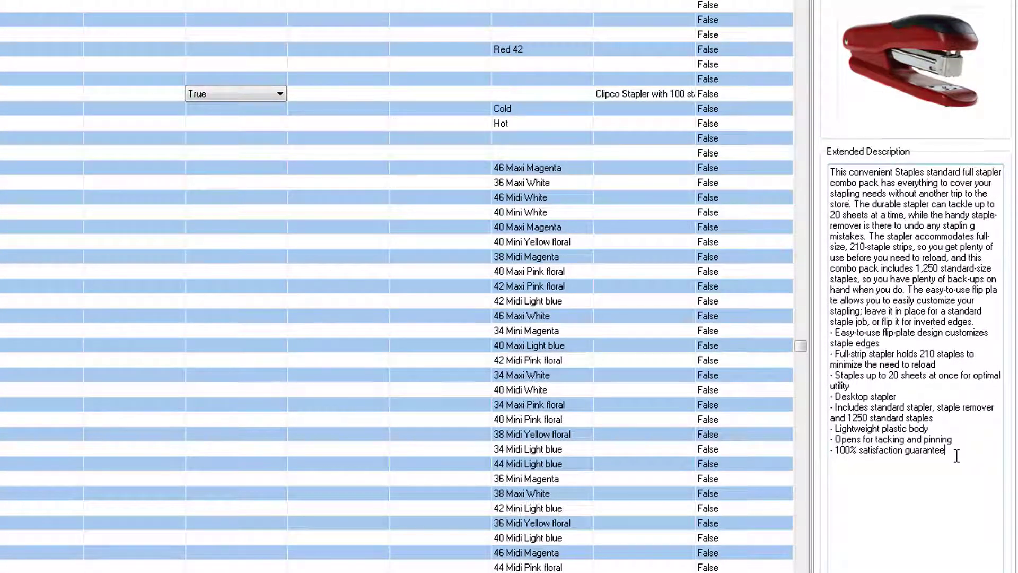
Step: Select the whole extended description of the Clipco Stapler and view its copy and paste options
left_click_drag(957, 456, 817, 162)
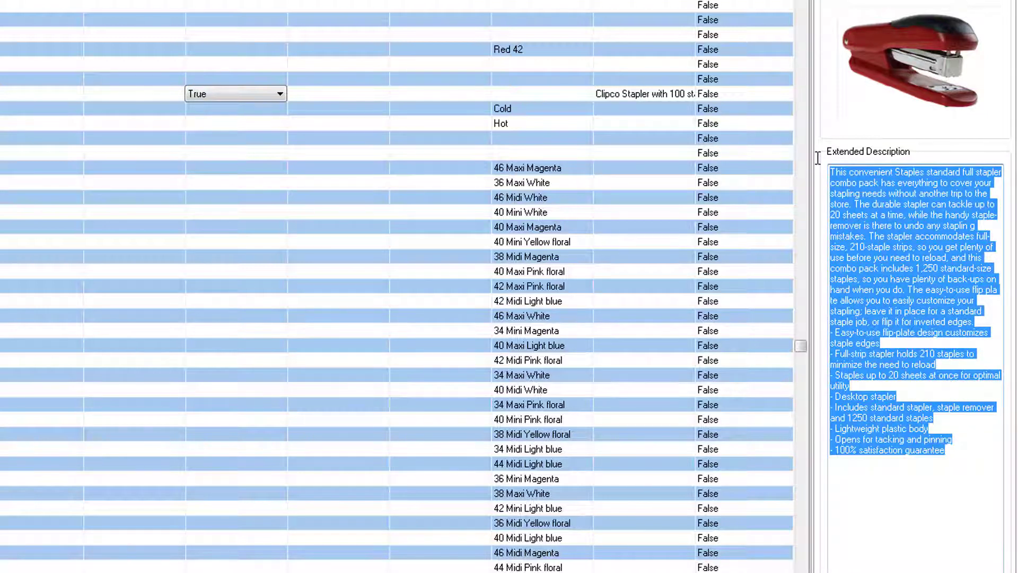
right_click(888, 227)
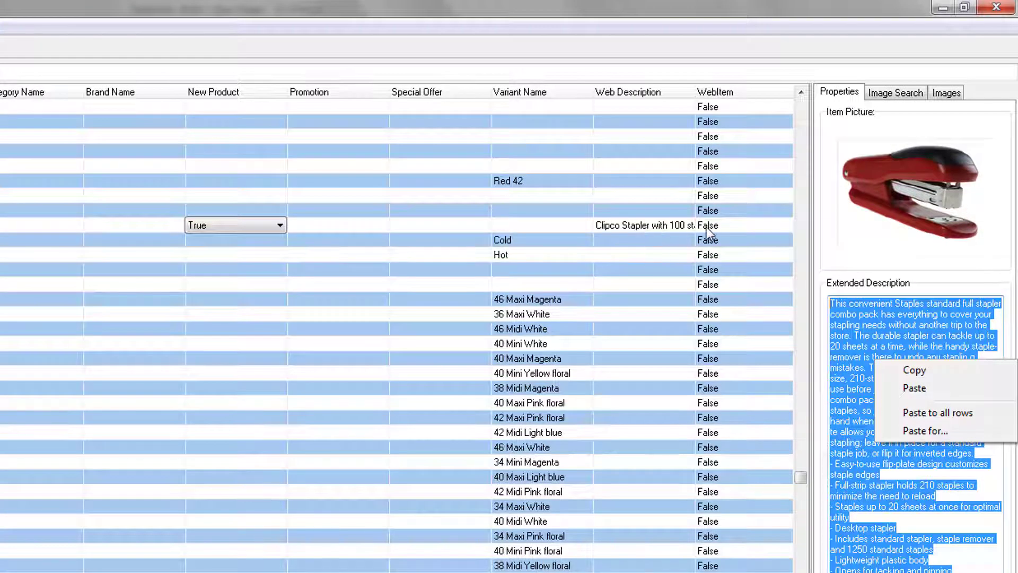
left_click(688, 229)
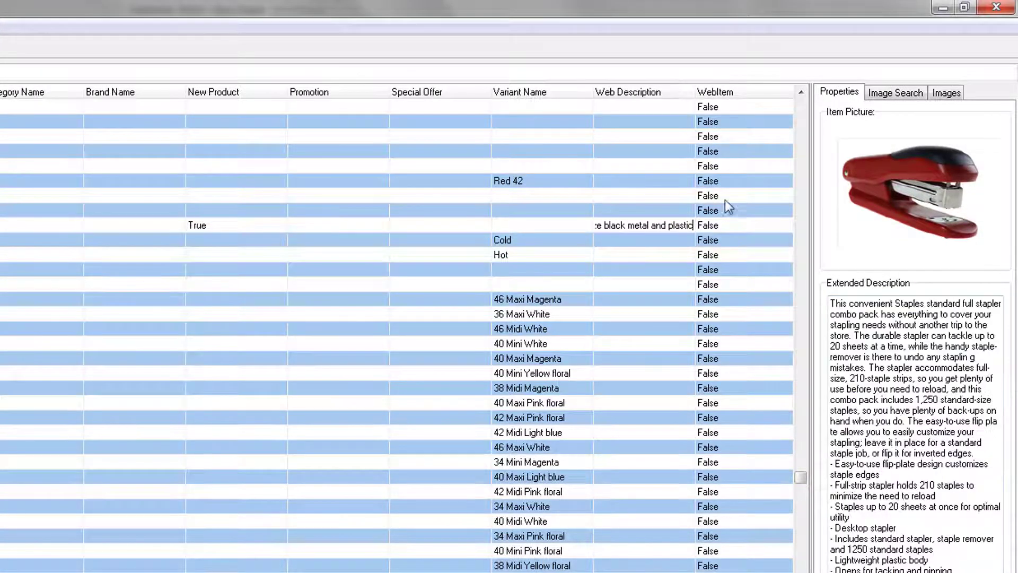
Step: Set the Clipco Stapler's WebItem attribute to True
left_click(725, 230)
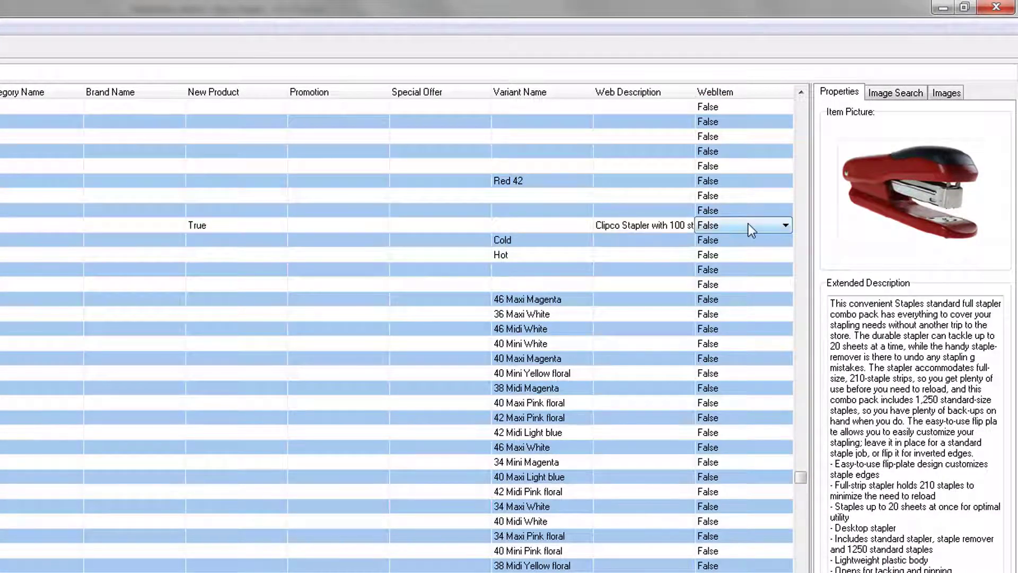
left_click(749, 224)
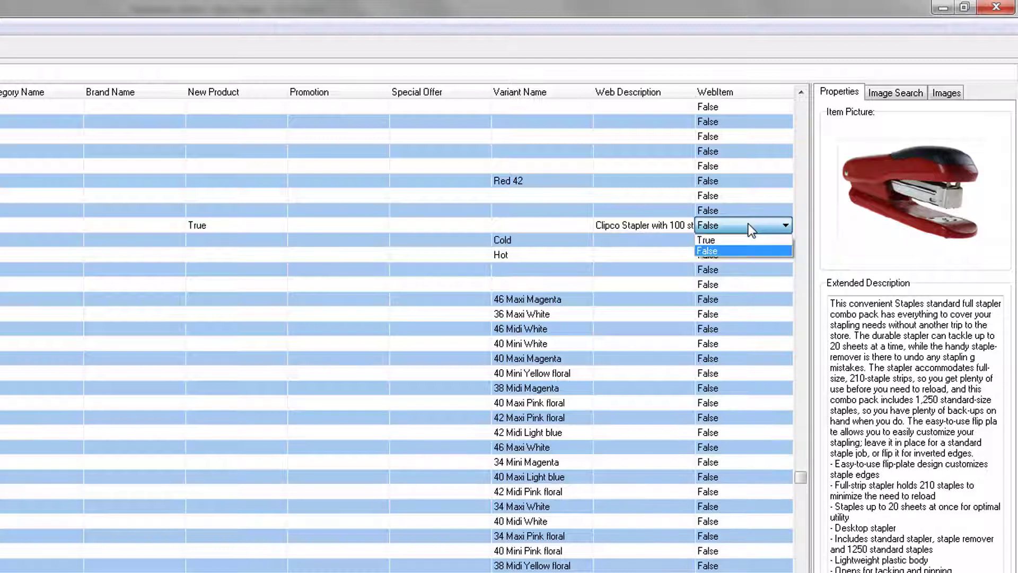
left_click(744, 241)
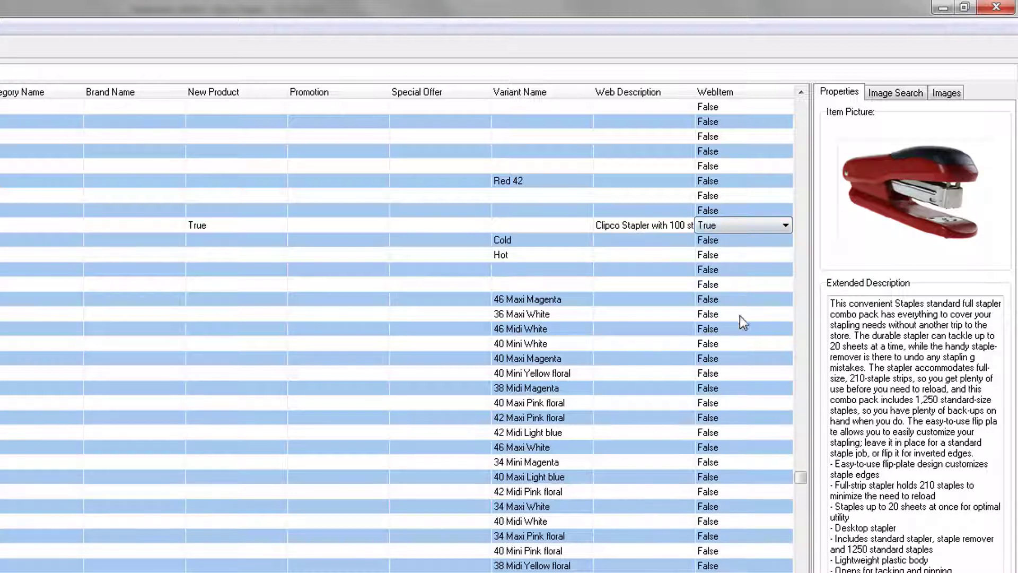
Step: Copy the Clipco Stapler's WebItem value True to all rows and commit the pending changes
right_click(751, 228)
left_click(774, 240)
right_click(749, 244)
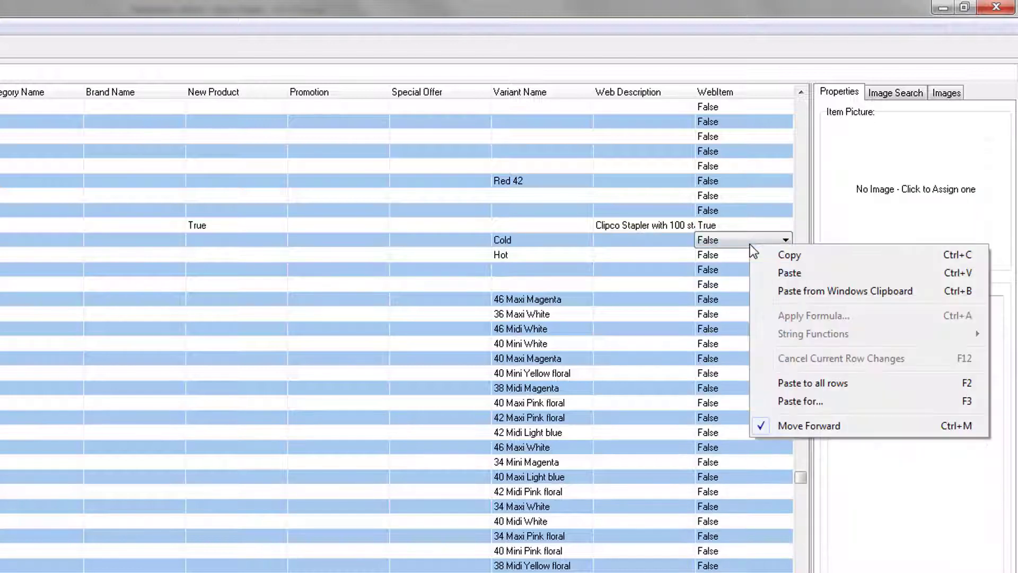
left_click(787, 383)
left_click(307, 507)
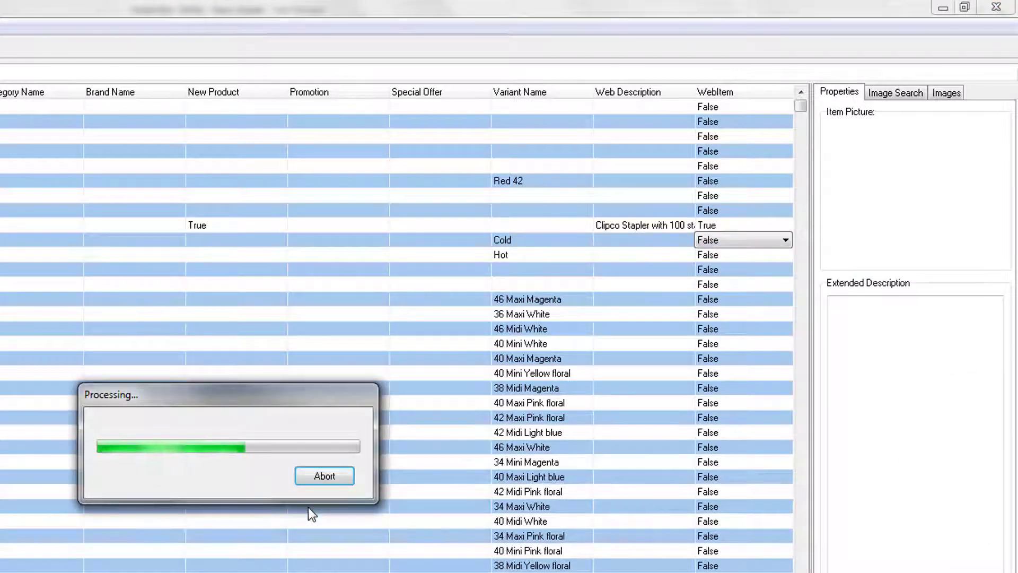
left_click(340, 508)
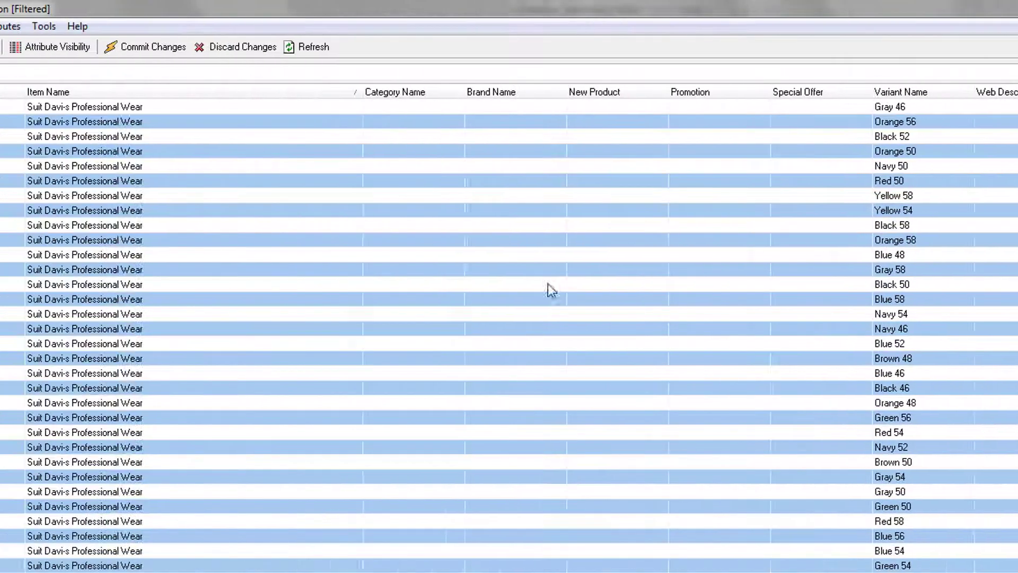
left_click(350, 53)
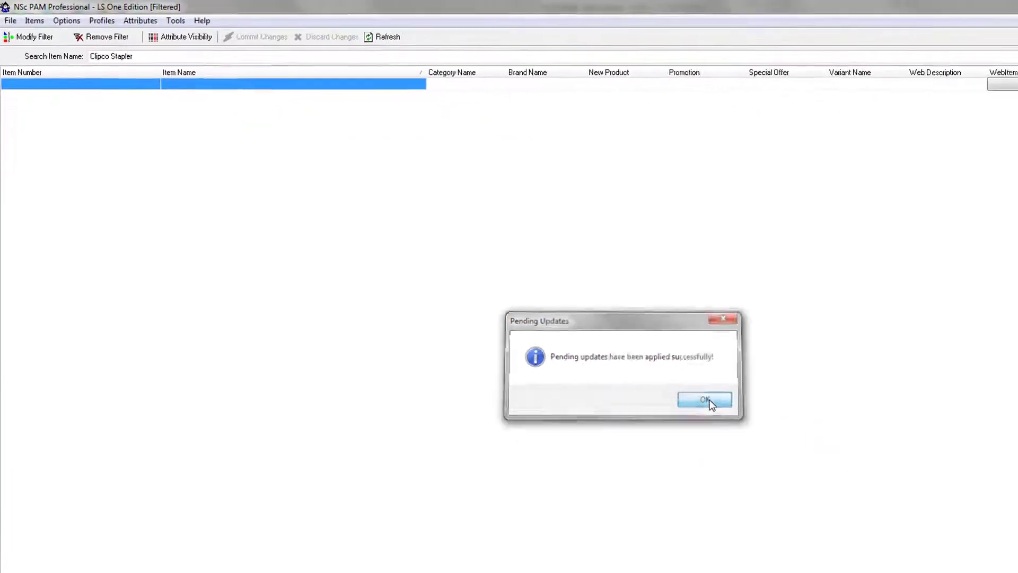
left_click(705, 400)
Step: Switch to NSc Sync and synchronize the webstore
left_click(818, 572)
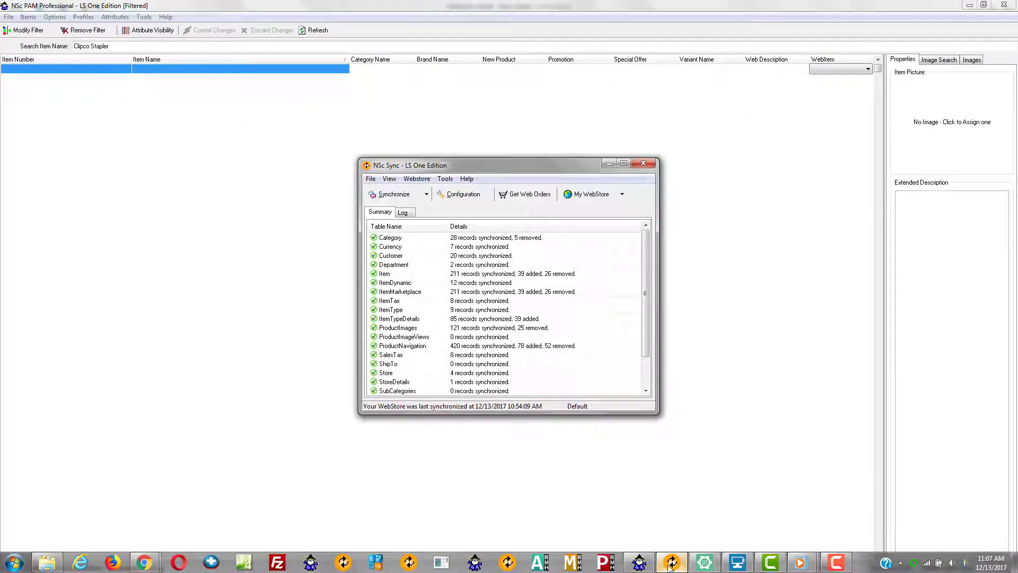
mouse_move(412, 263)
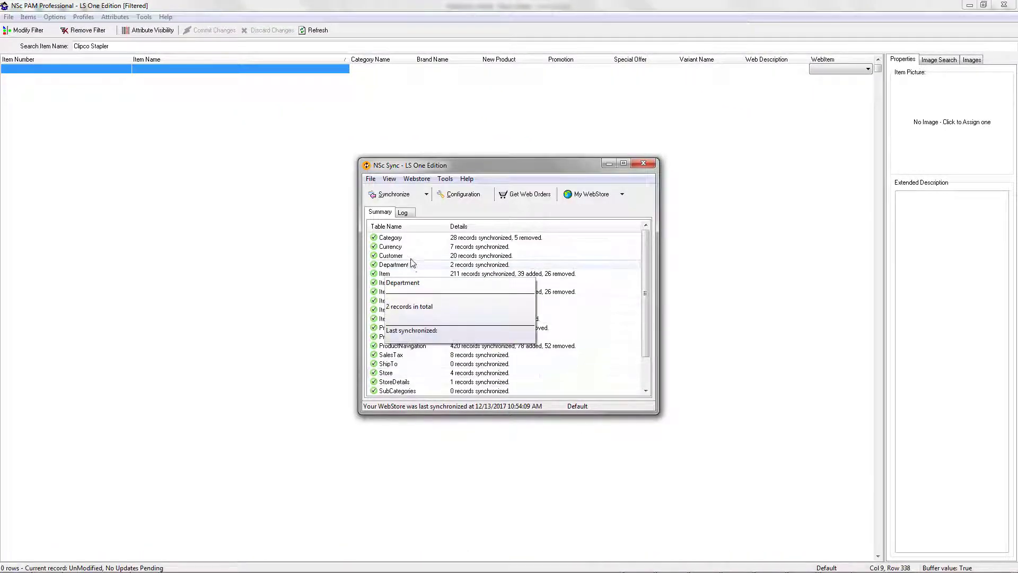
mouse_move(406, 285)
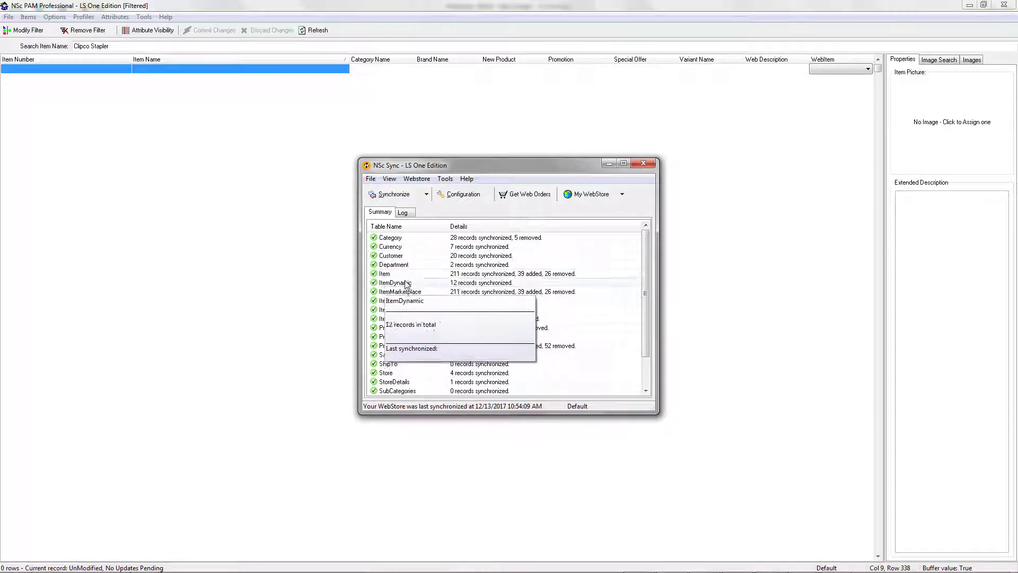
mouse_move(412, 350)
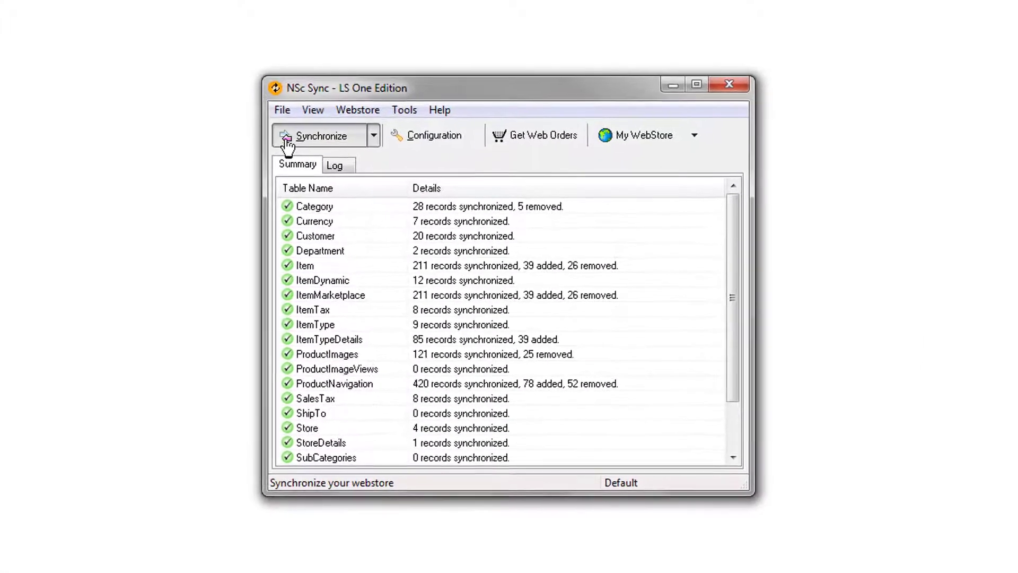
left_click(287, 139)
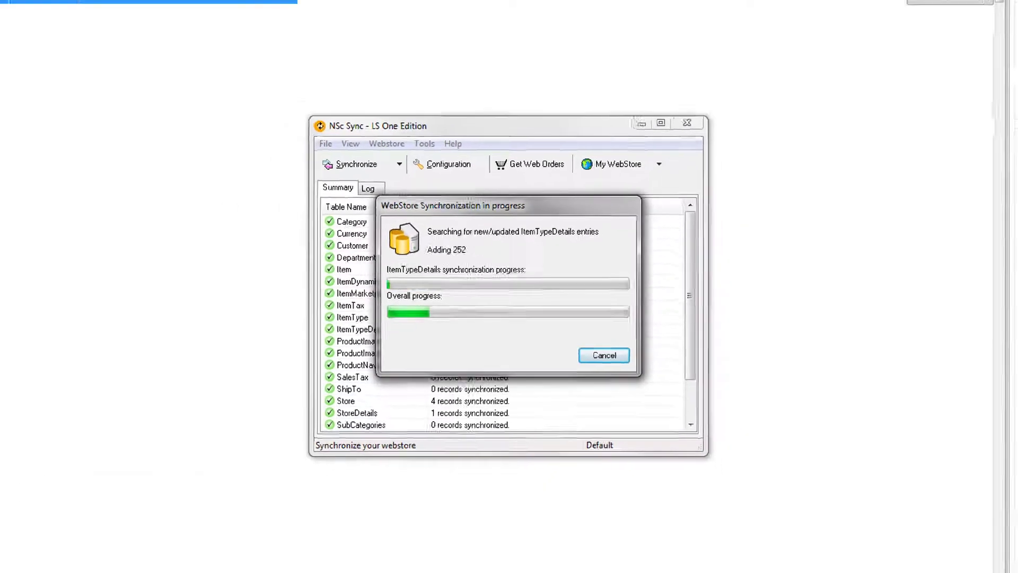
Step: Switch to Chrome and examine the New Products carousel on the webstore's home page
mouse_move(139, 559)
left_click(196, 490)
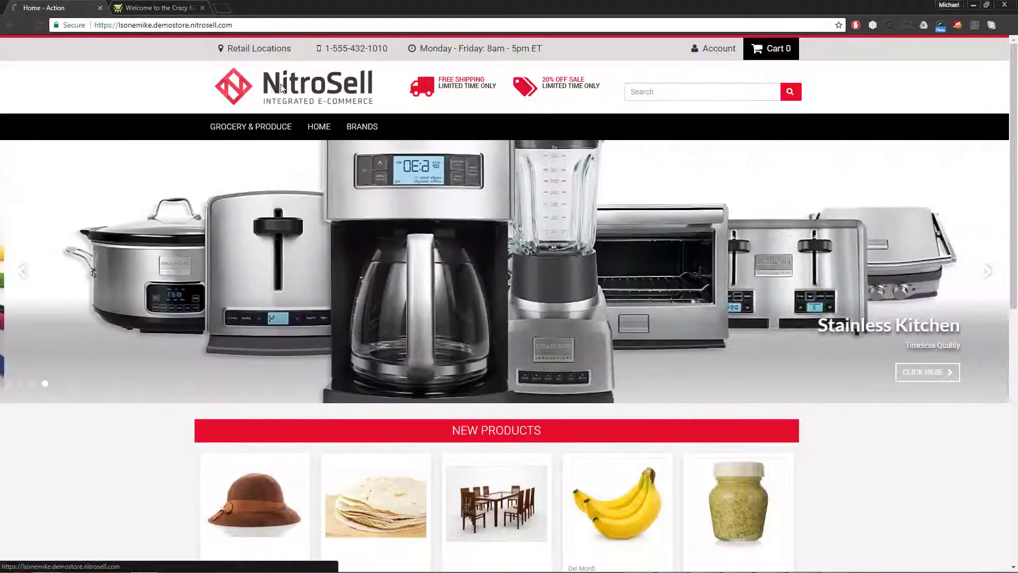
scroll(281, 88, "down", 2)
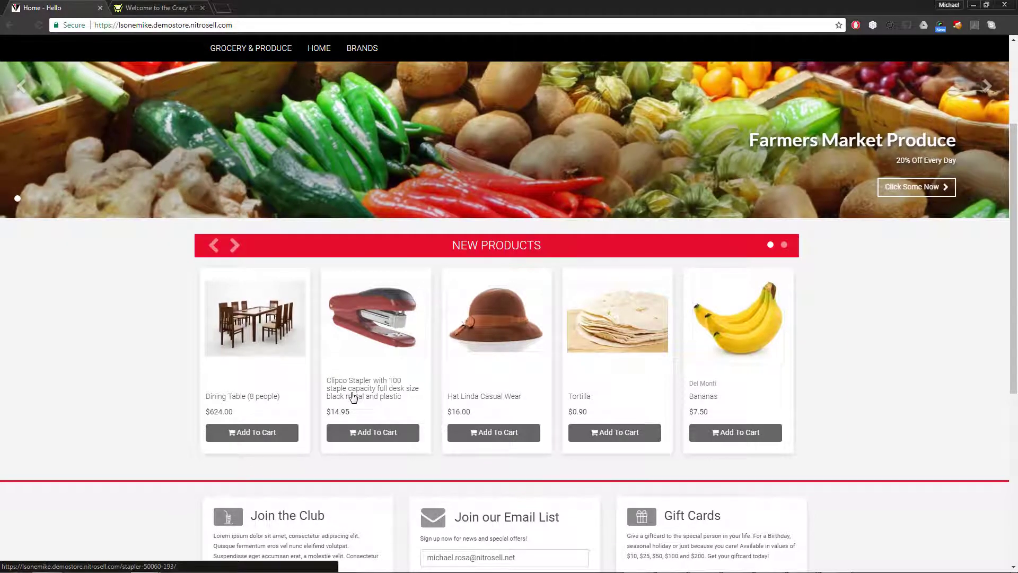
scroll(352, 395, "up", 2)
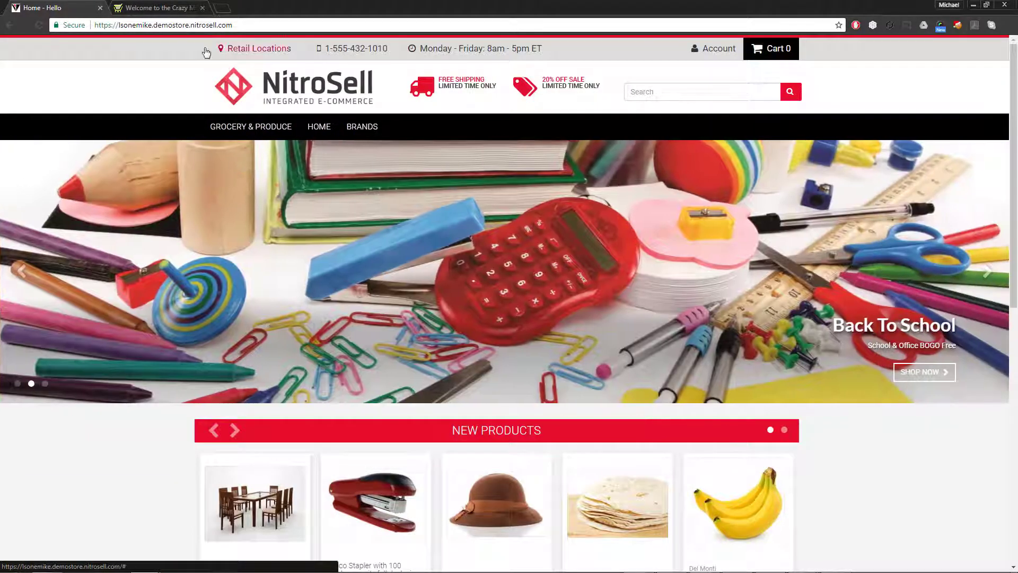
Step: Open the Carousel Builder in the WebStore Manager and examine the list of available carousels
left_click(155, 8)
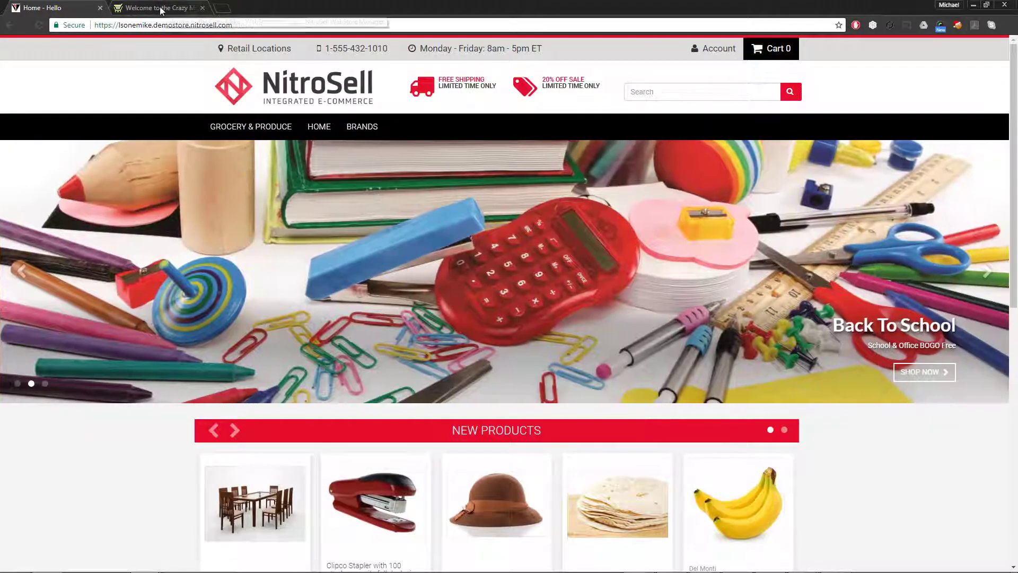
mouse_move(173, 91)
mouse_move(268, 93)
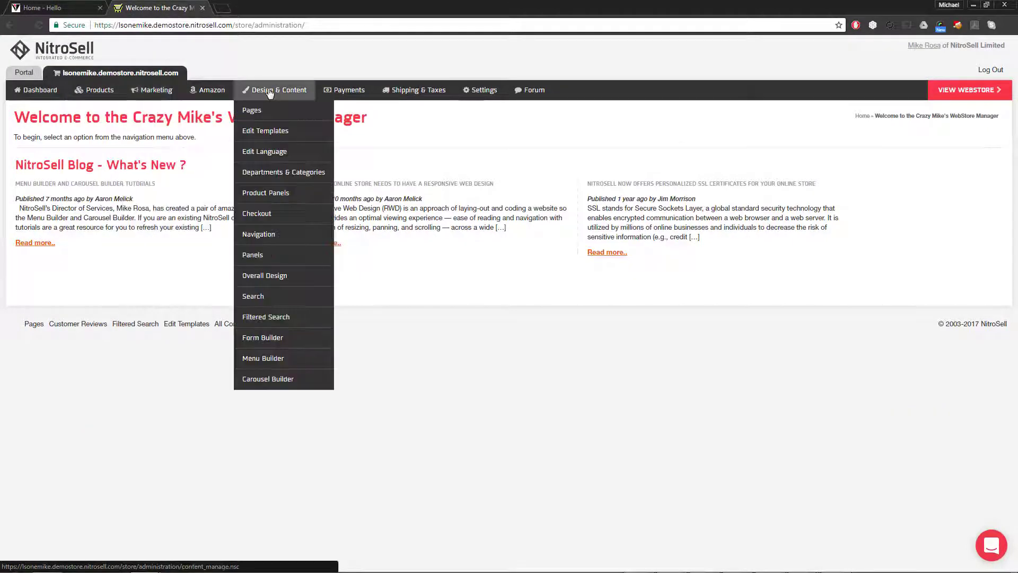
left_click(271, 379)
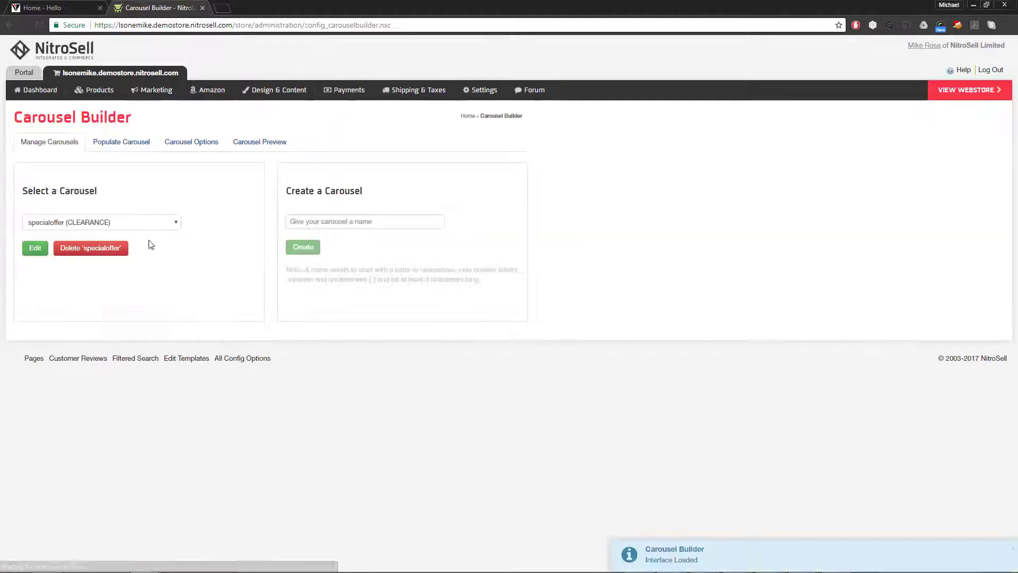
left_click(148, 222)
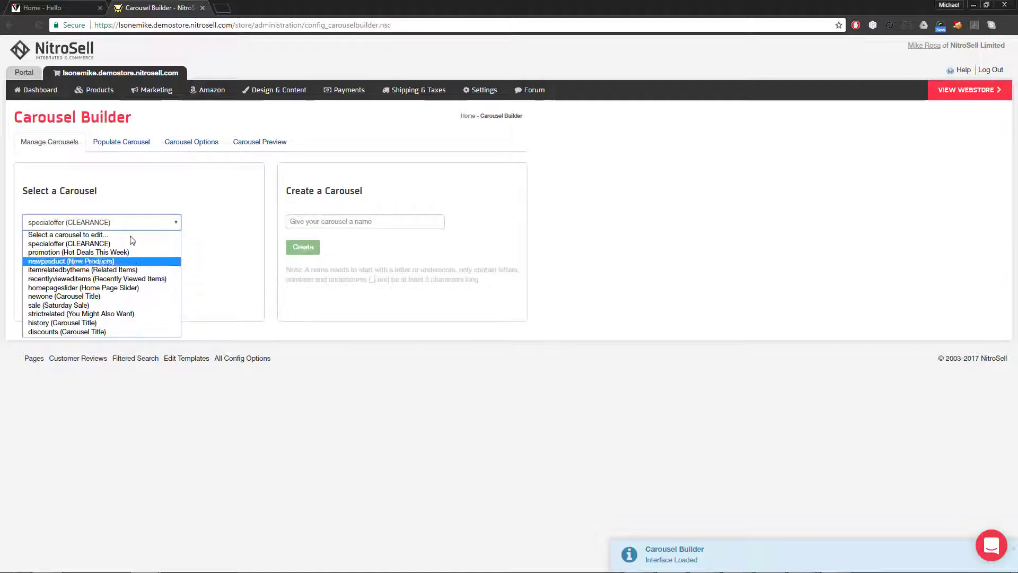
mouse_move(250, 91)
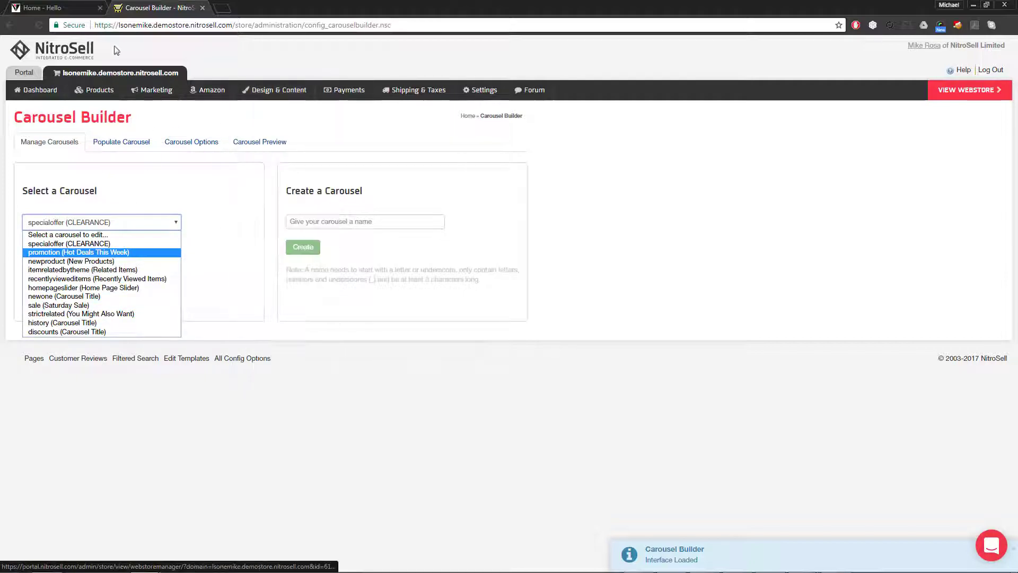
Step: Return to the storefront and open the Clipco Stapler's product page from the Stationary category under Home Office
left_click(72, 7)
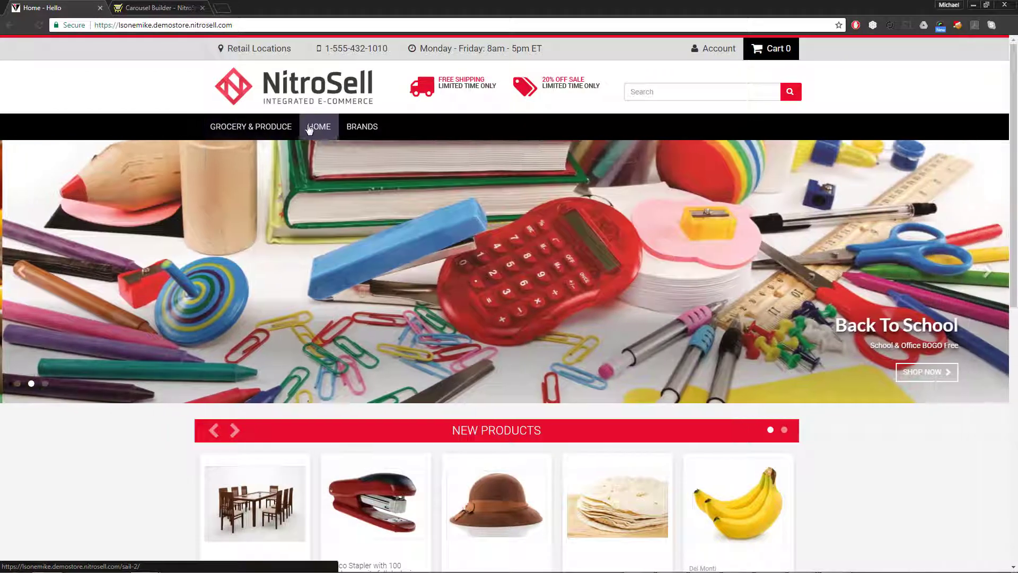
mouse_move(315, 131)
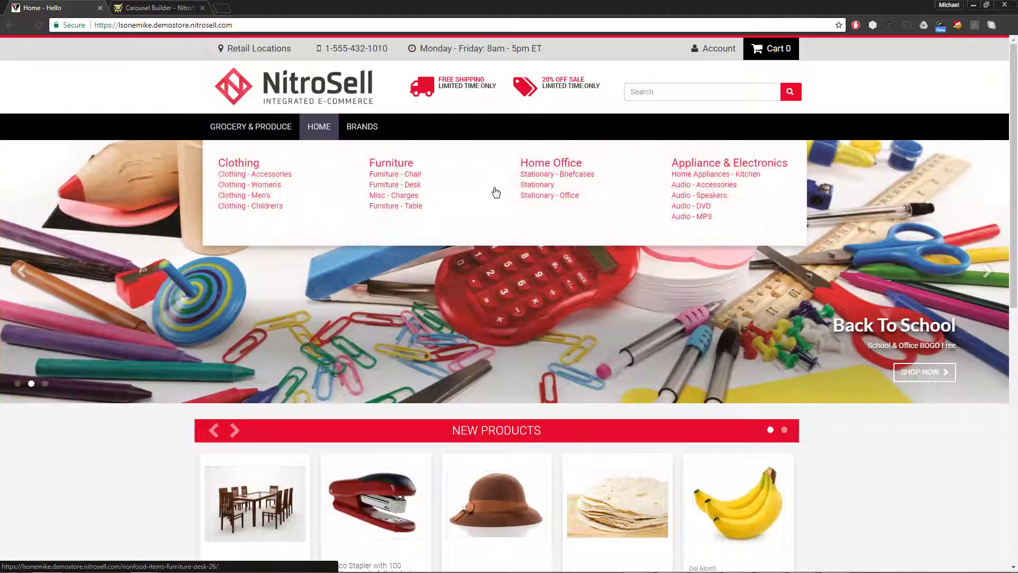
left_click(549, 189)
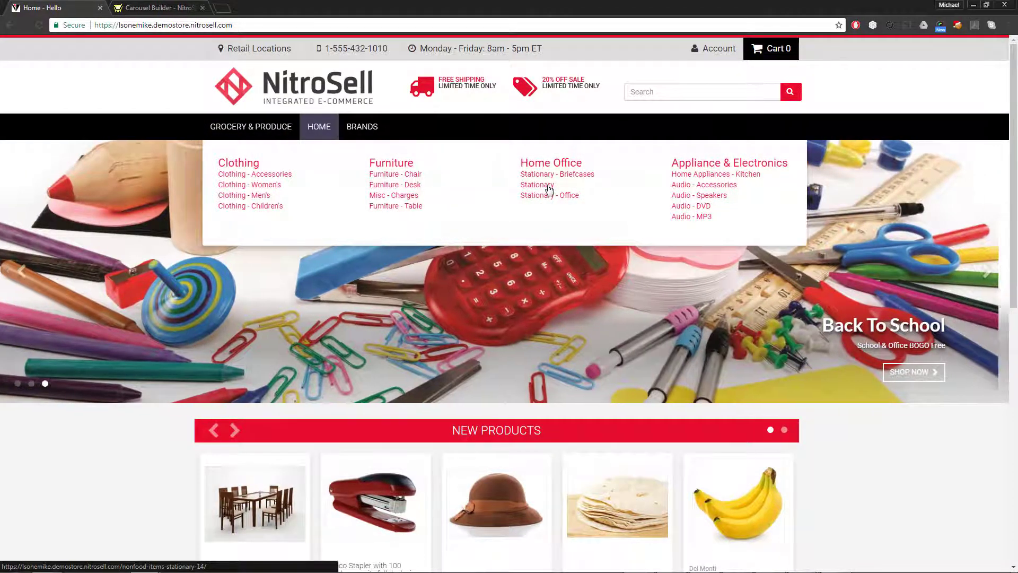
scroll(424, 324, "down", 4)
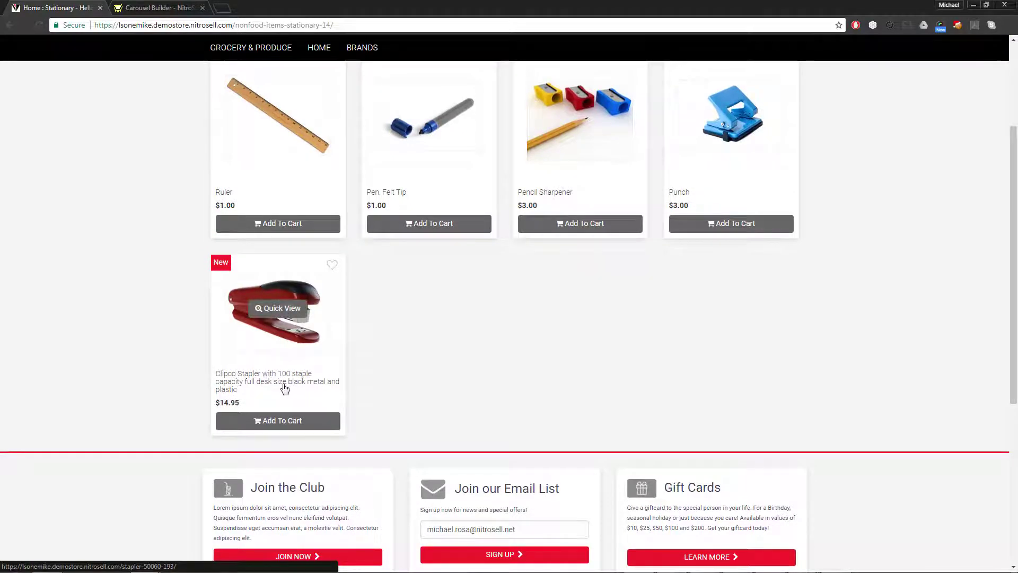
left_click(284, 385)
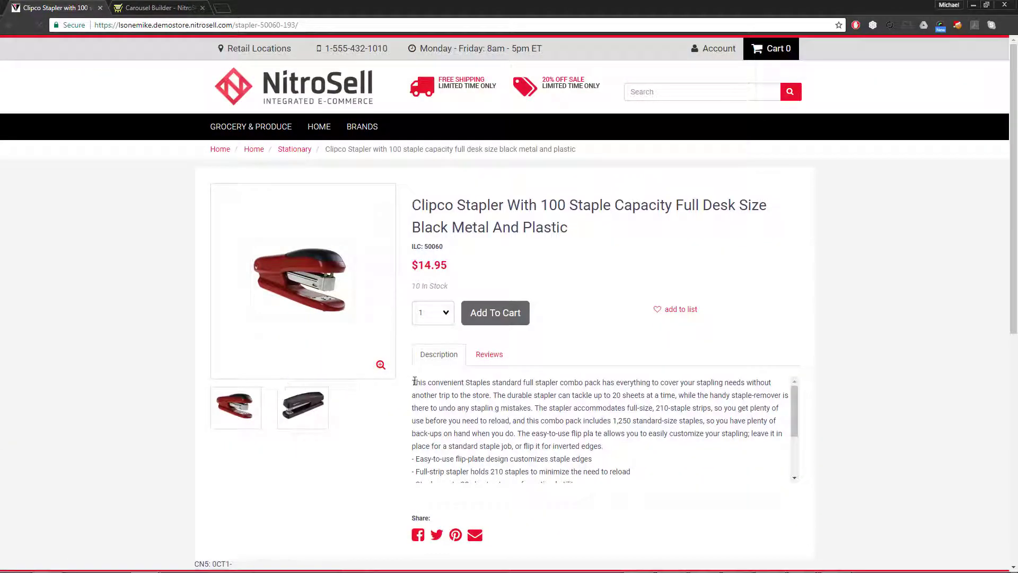
Step: Examine the Clipco Stapler's web description and stock level on its storefront product page
left_click_drag(413, 381, 674, 470)
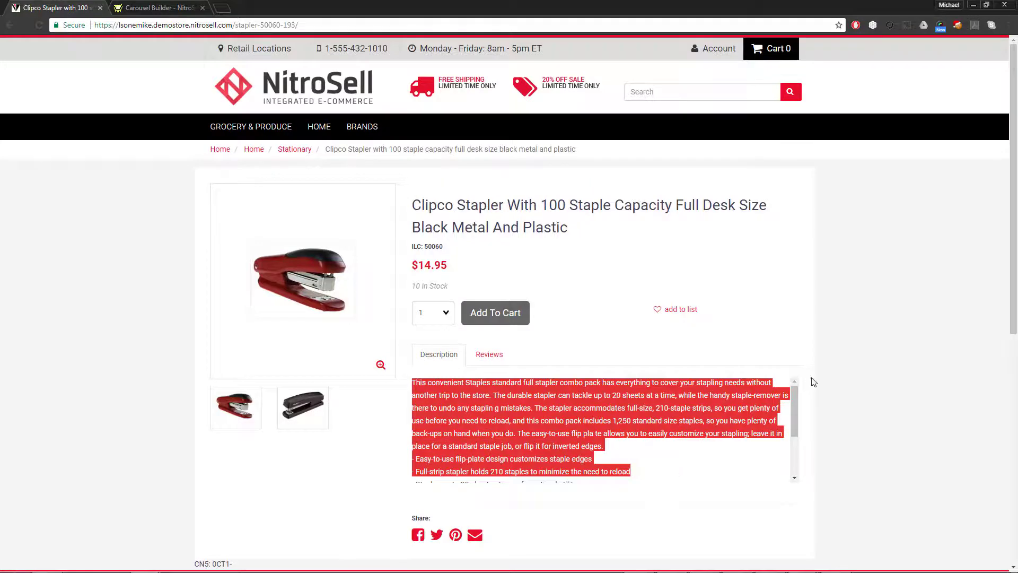
left_click(910, 332)
left_click_drag(452, 288, 414, 314)
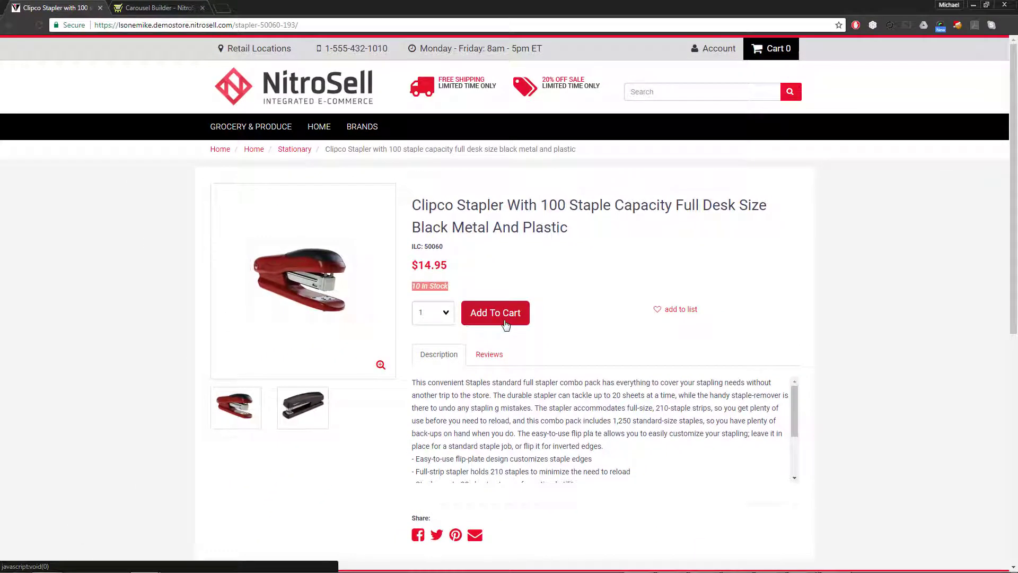
Step: Add one Clipco Stapler to the cart and place the order with Local - Delivery shipping, charged to the customer's account
left_click(505, 324)
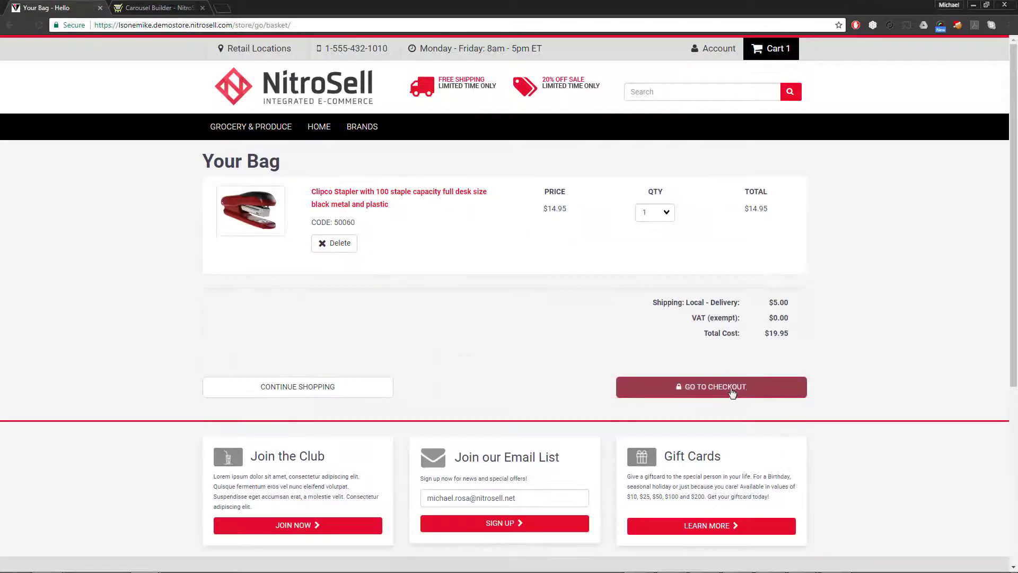
left_click(748, 392)
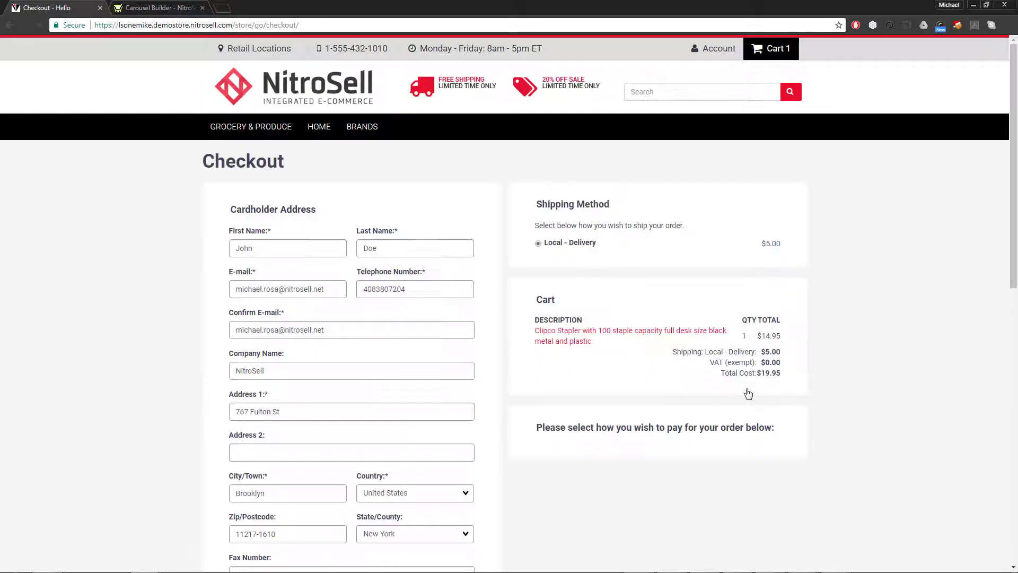
left_click(536, 243)
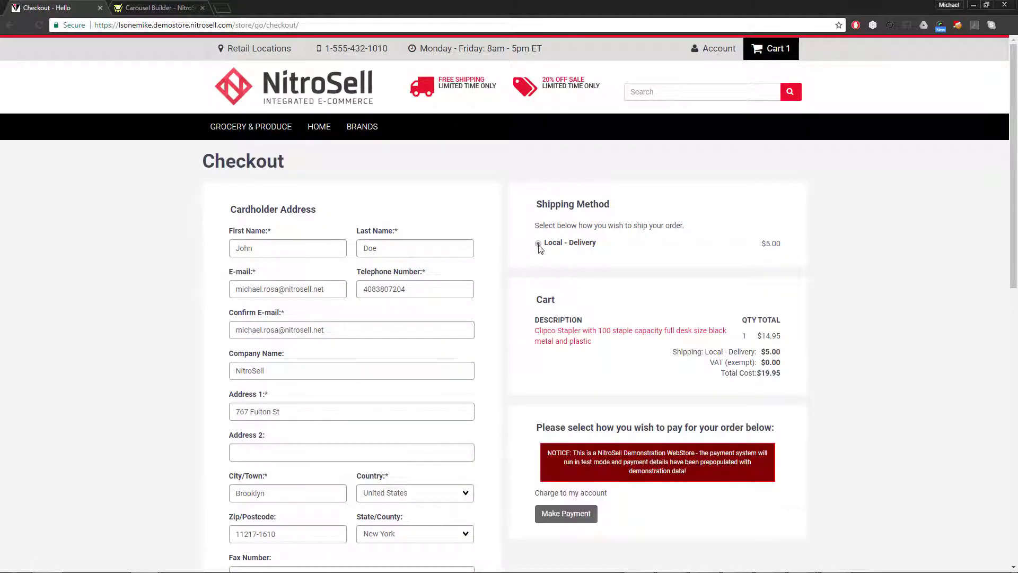
scroll(507, 251, "down", 2)
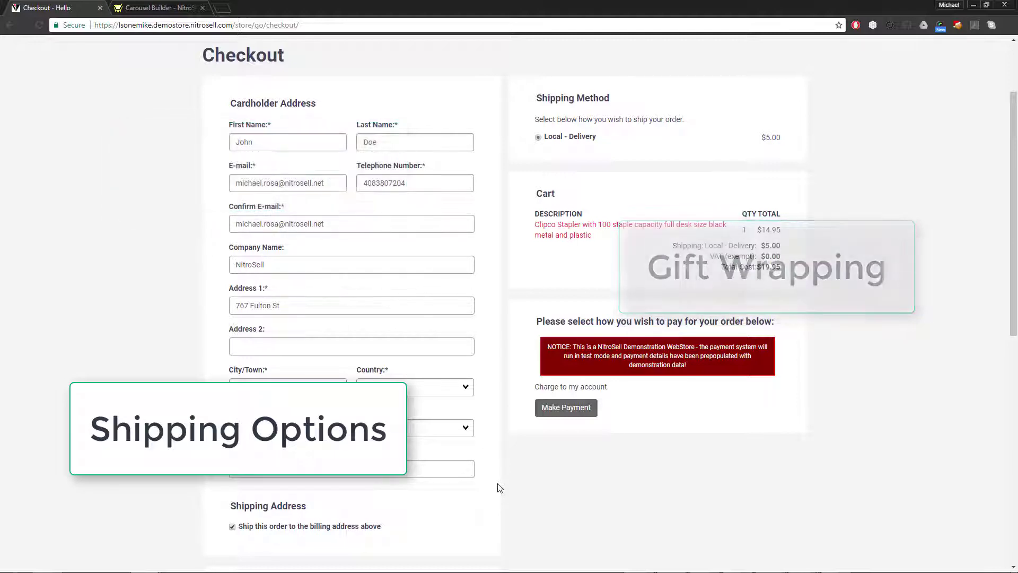
left_click(562, 418)
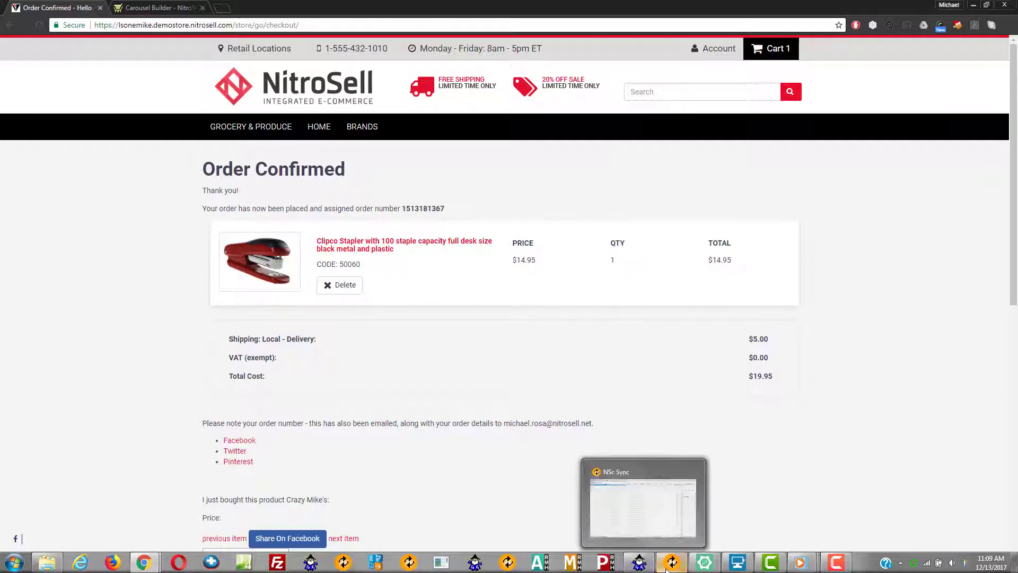
Step: Switch to NSc Sync and retrieve the web orders
left_click(631, 511)
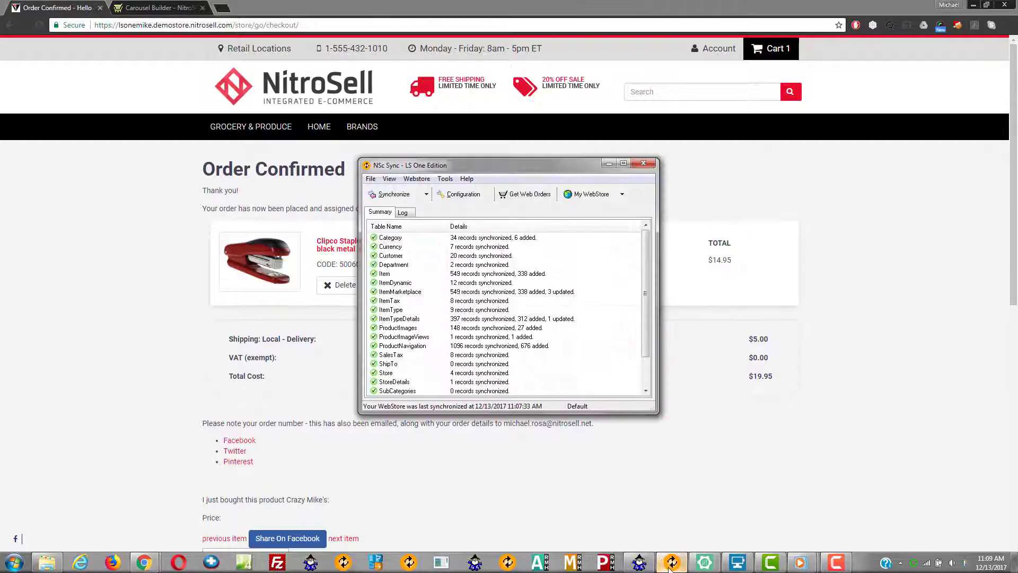
left_click(546, 196)
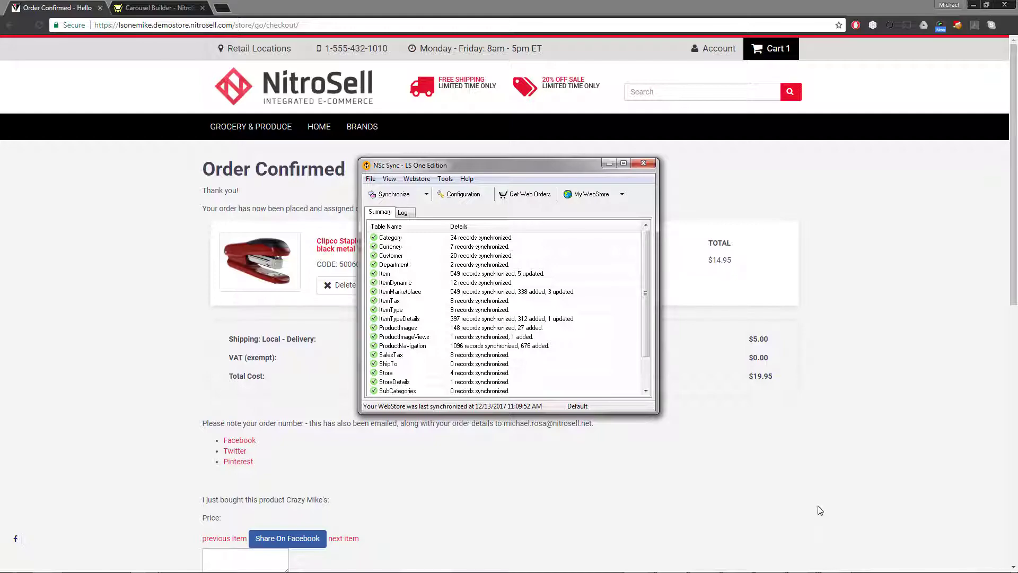
Step: Switch to the LS One POS and recall the open E-shop customer order with Local - Delivery
left_click(737, 563)
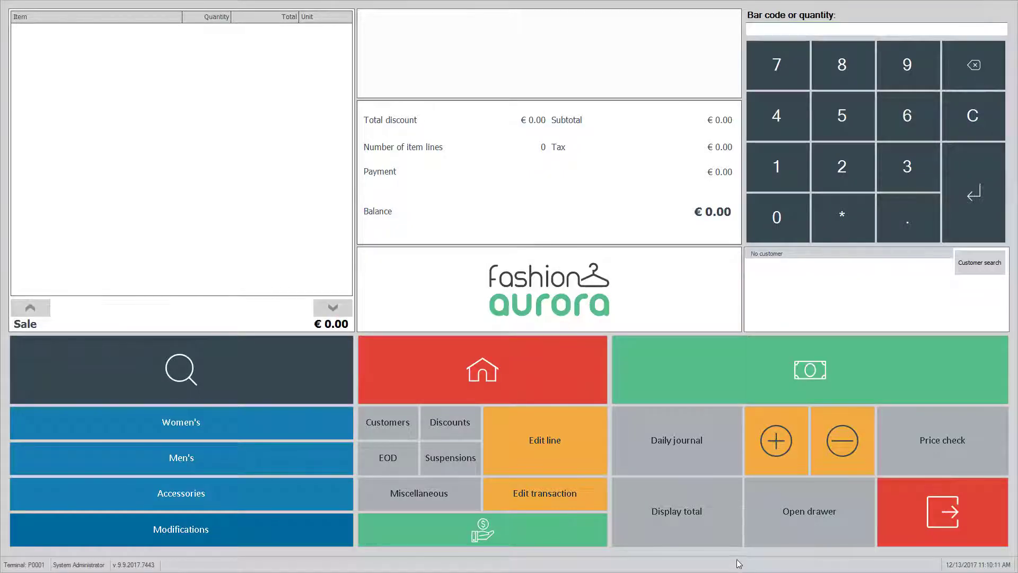
left_click(402, 424)
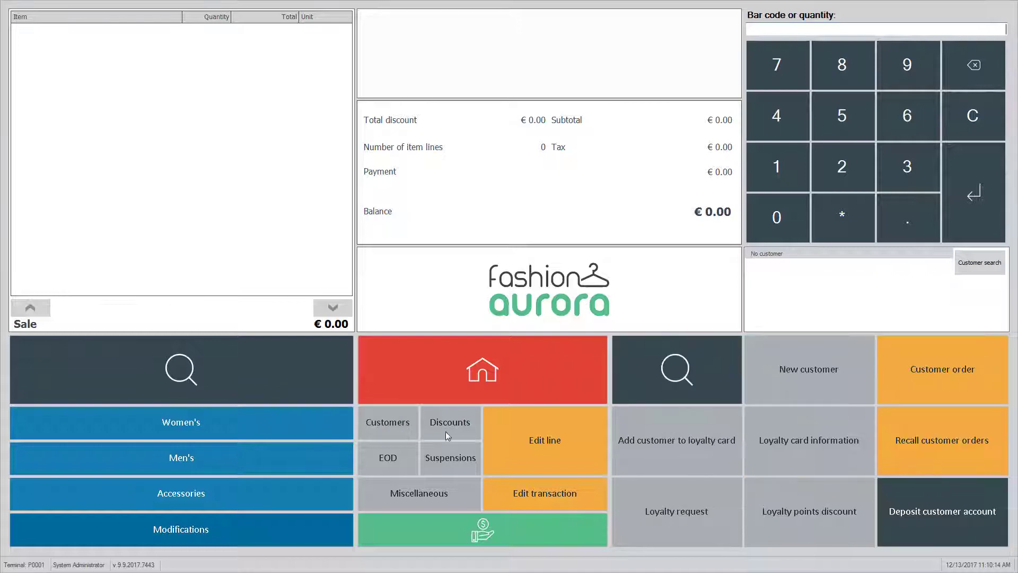
left_click(927, 456)
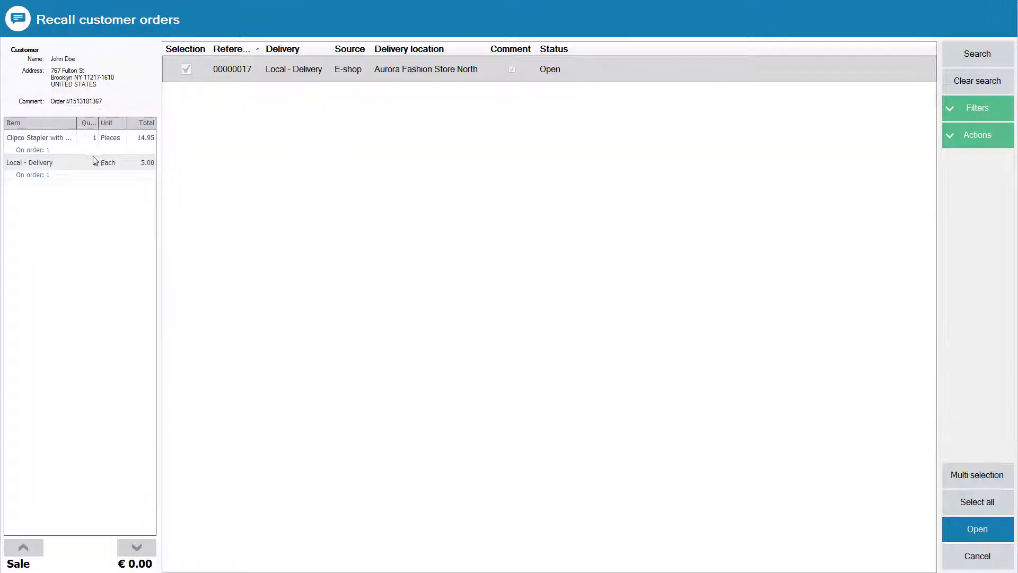
left_click(385, 70)
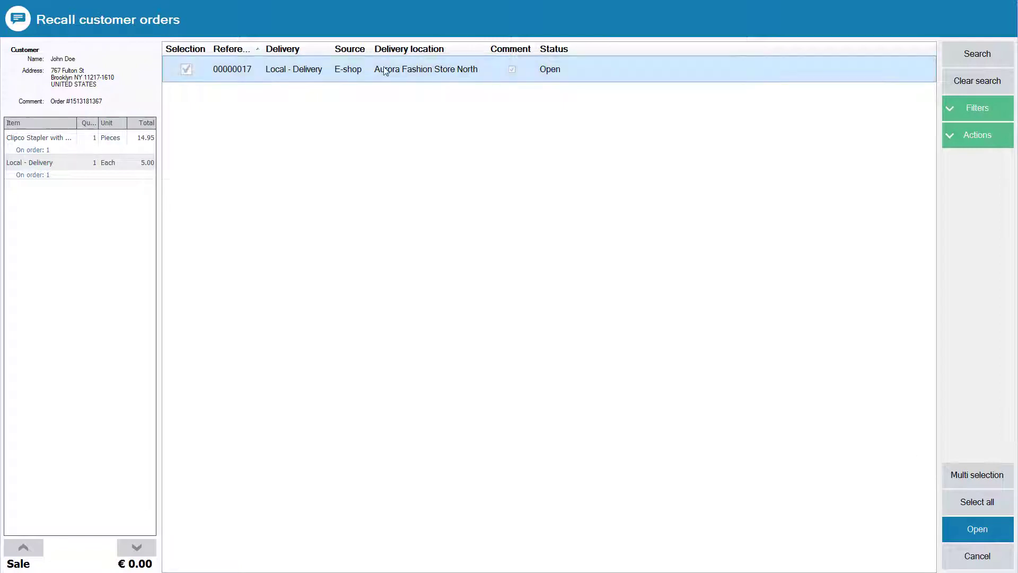
left_click(959, 533)
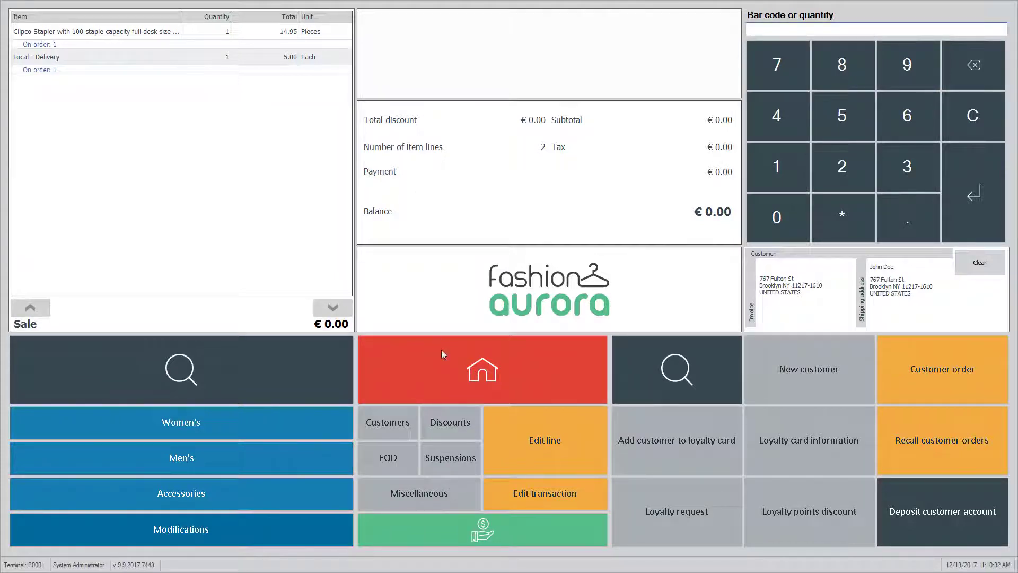
Step: Process the recalled order with NitroSell as a pick-up of the entire order
left_click(416, 507)
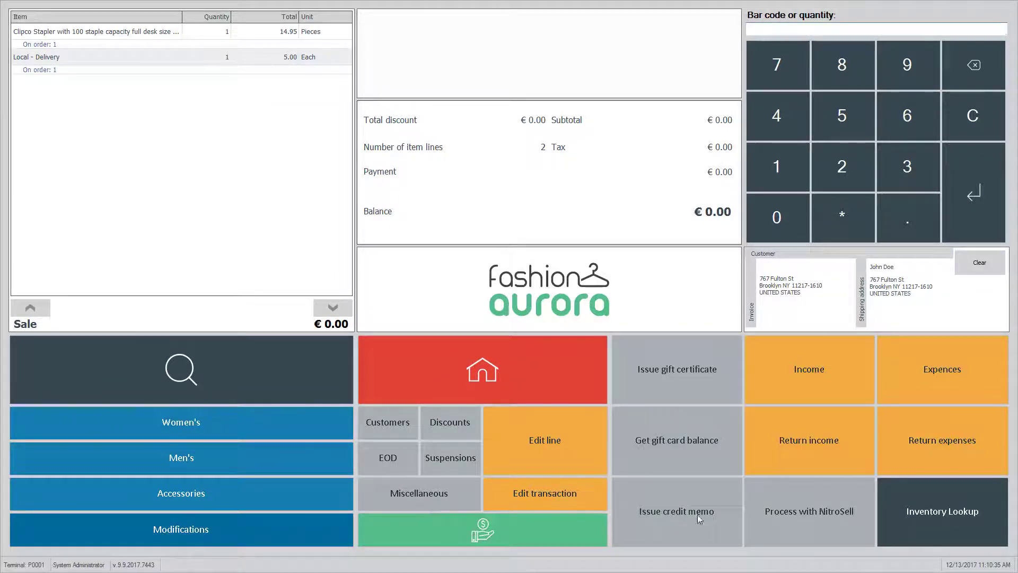
left_click(787, 530)
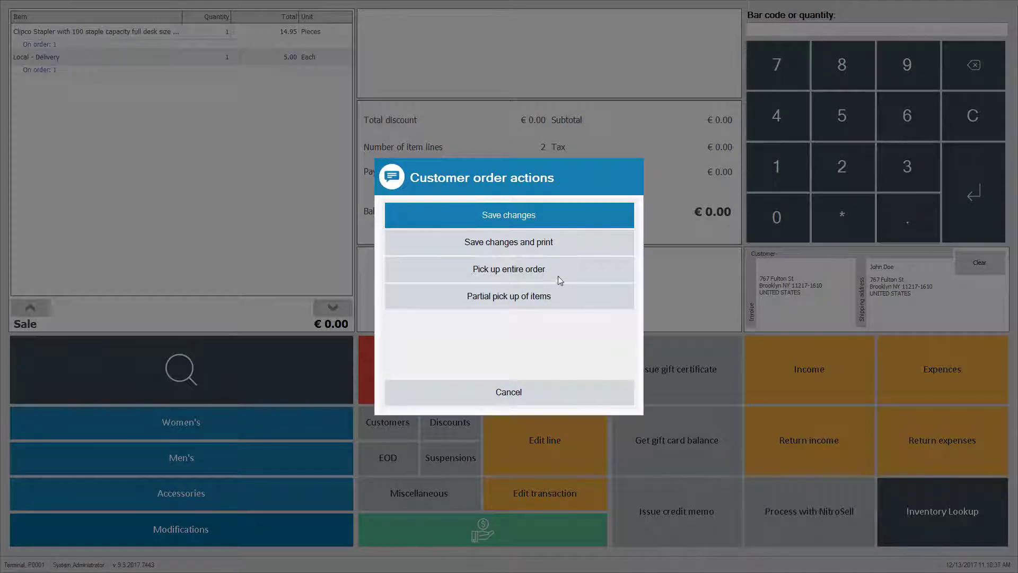
left_click(558, 274)
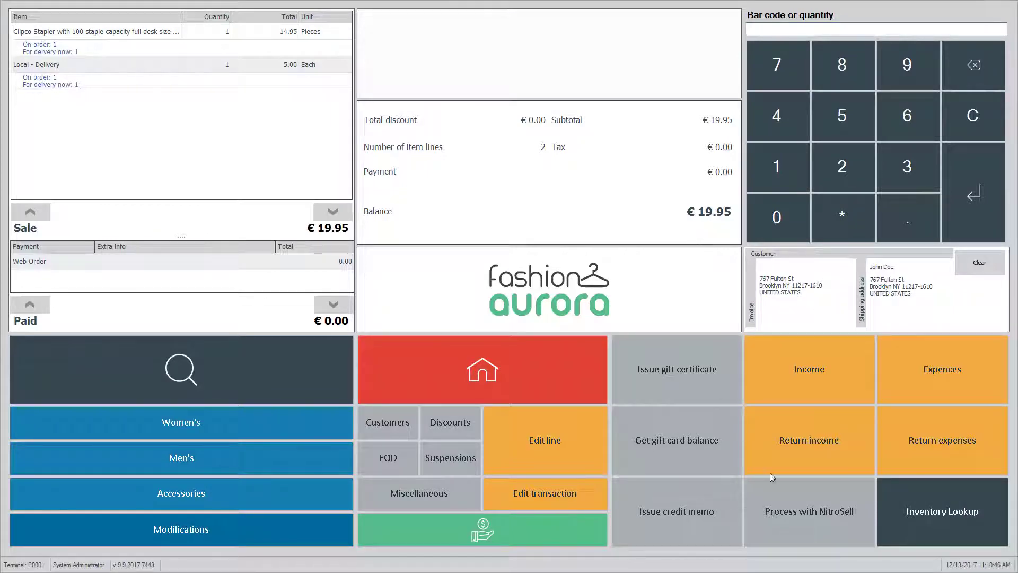
Step: Process the order with NitroSell again, continue to payment and acknowledge the test order notification
left_click(800, 517)
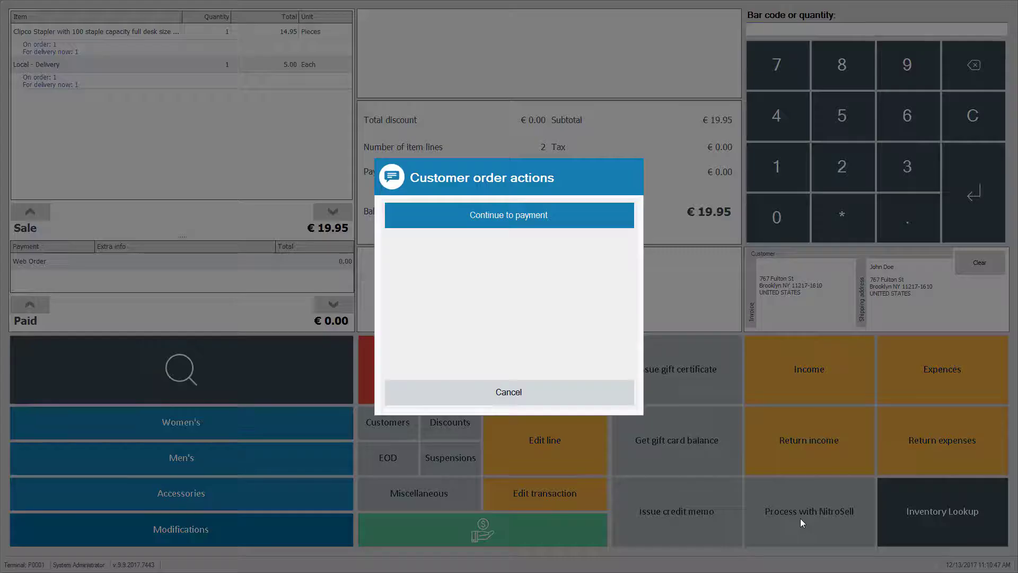
left_click(544, 225)
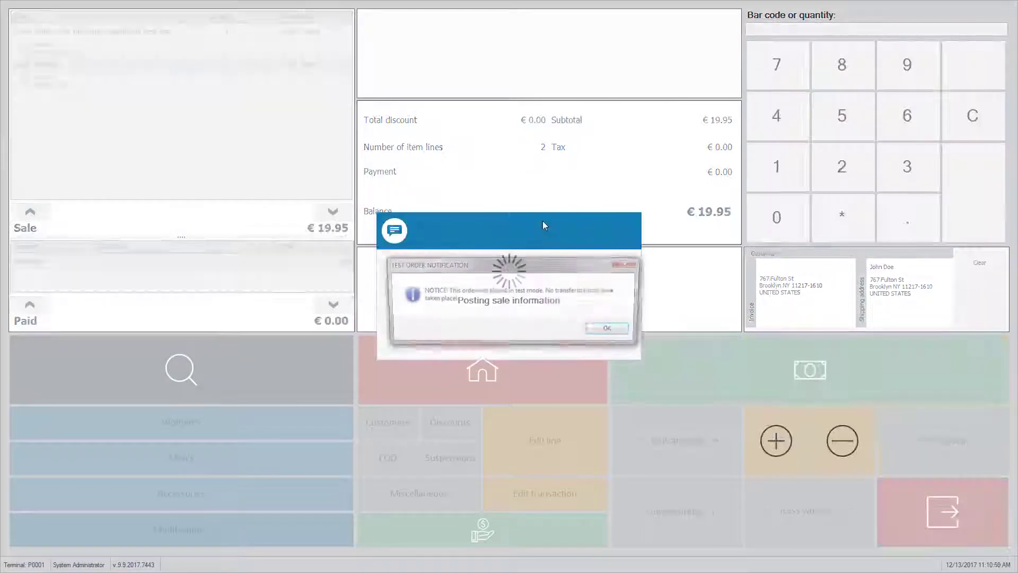
left_click(607, 331)
left_click(607, 331)
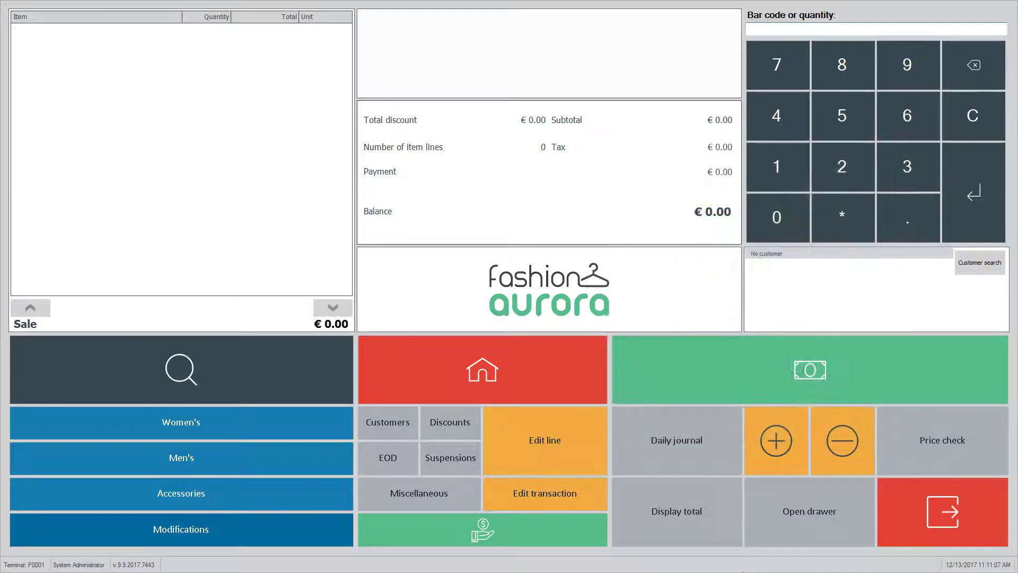
Step: Switch to Site Manager and check the Clipco Stapler's inventory on hand per store in its retail item record
key("super")
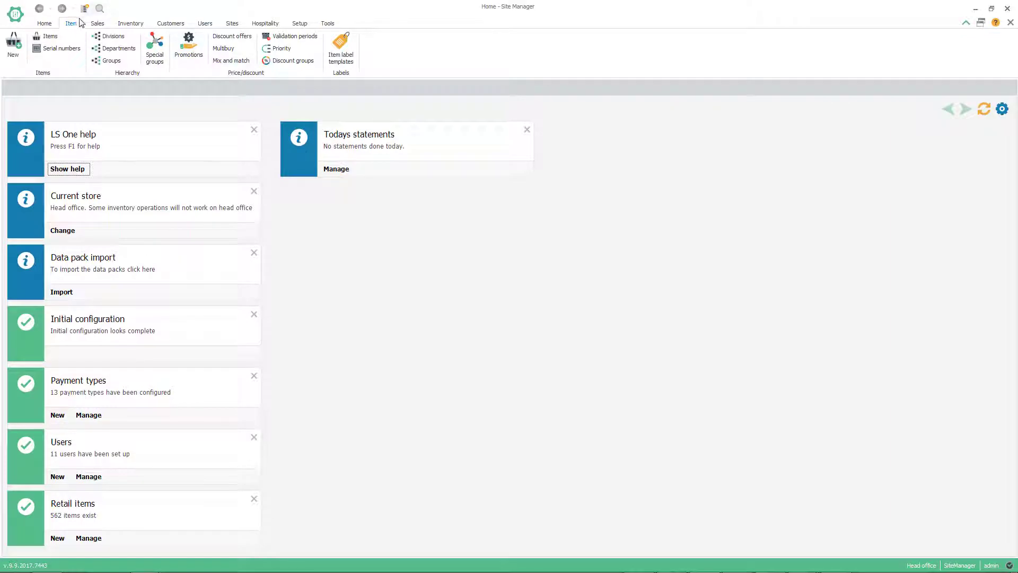
left_click(63, 38)
left_click(142, 413)
scroll(143, 413, "down", 4)
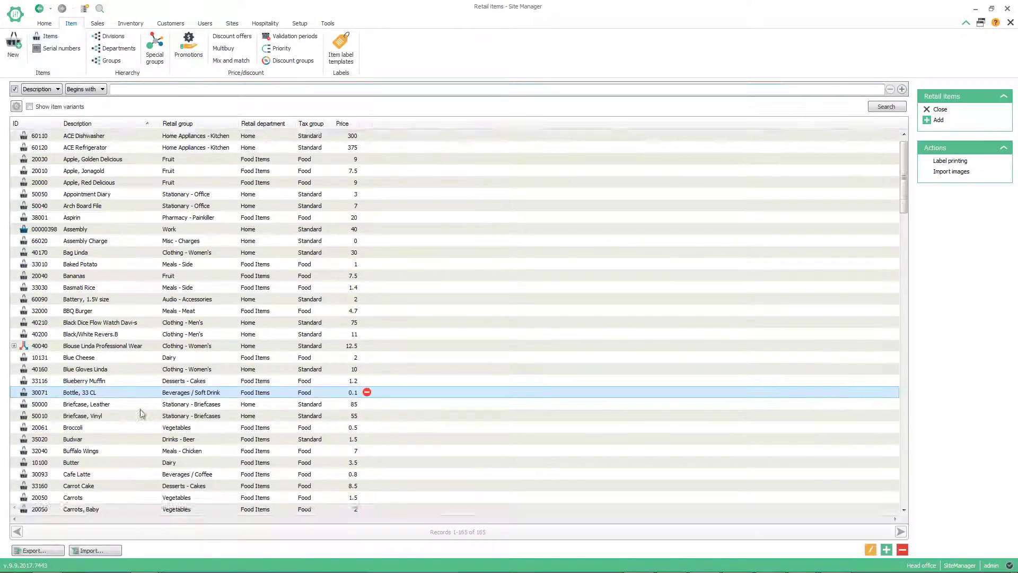
scroll(142, 414, "down", 2)
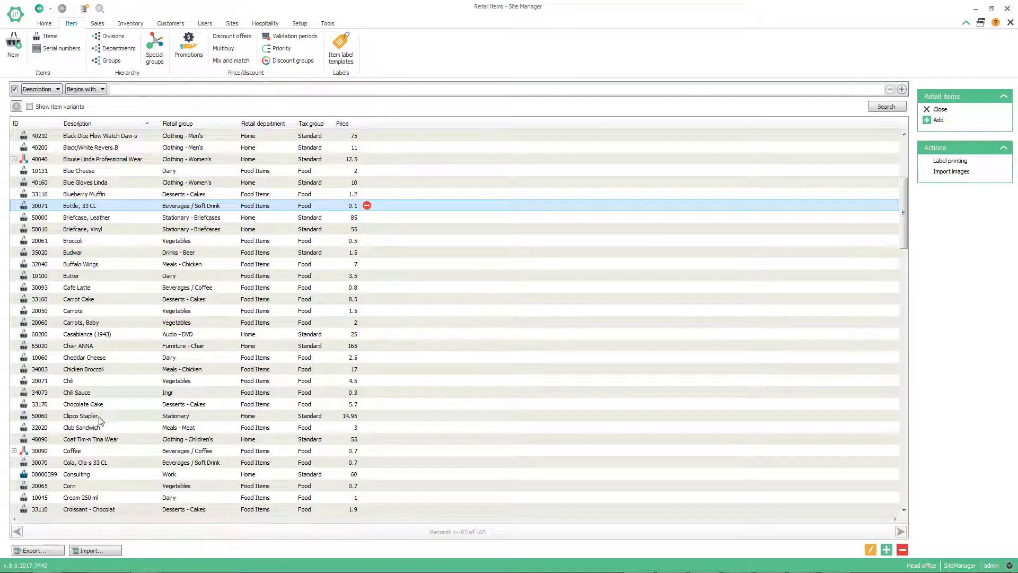
double_click(97, 419)
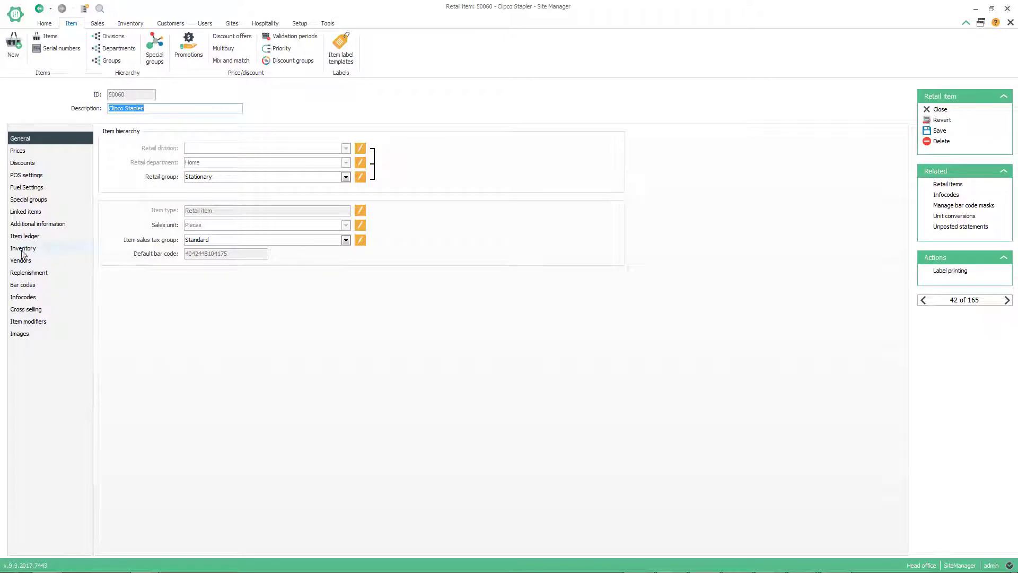
left_click(24, 249)
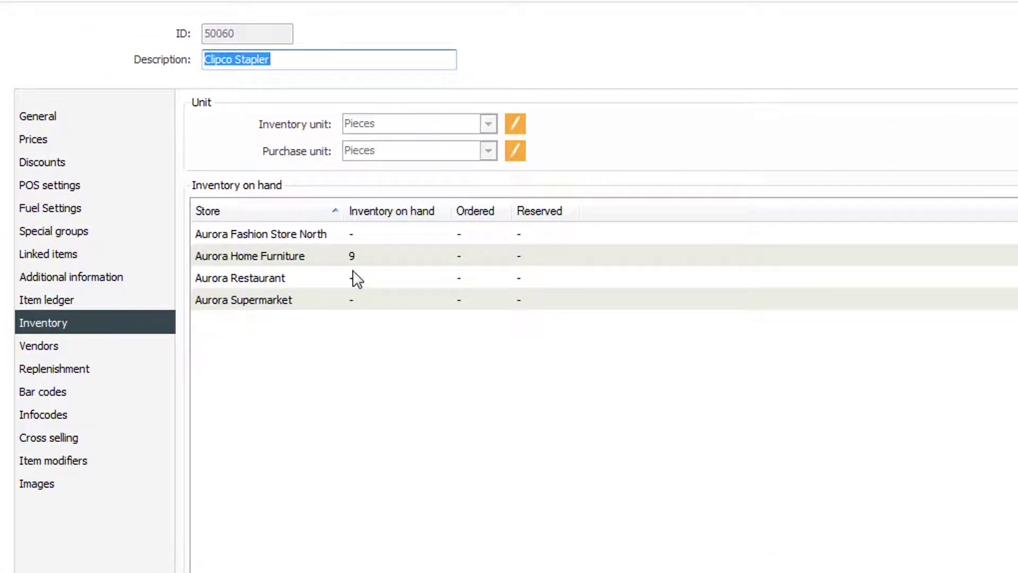
left_click(58, 121)
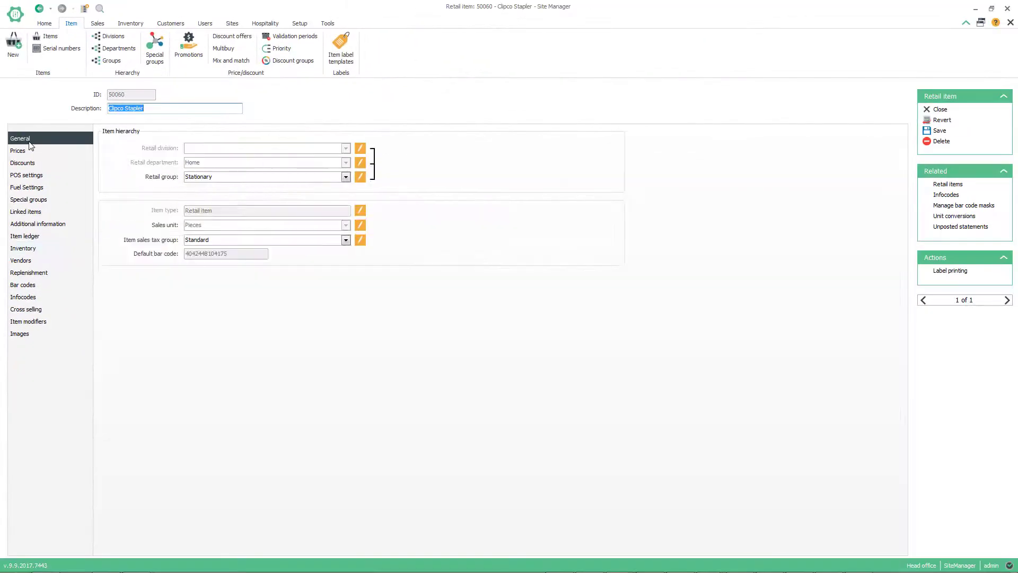
Step: Switch to Chrome and check the Clipco Stapler's stock level on its storefront product page
key("super")
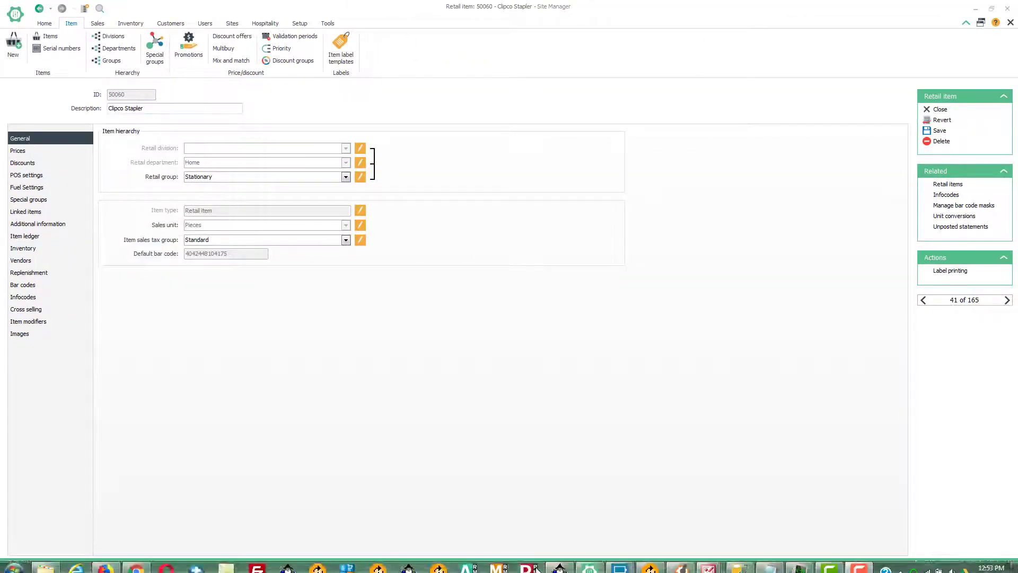
left_click(136, 563)
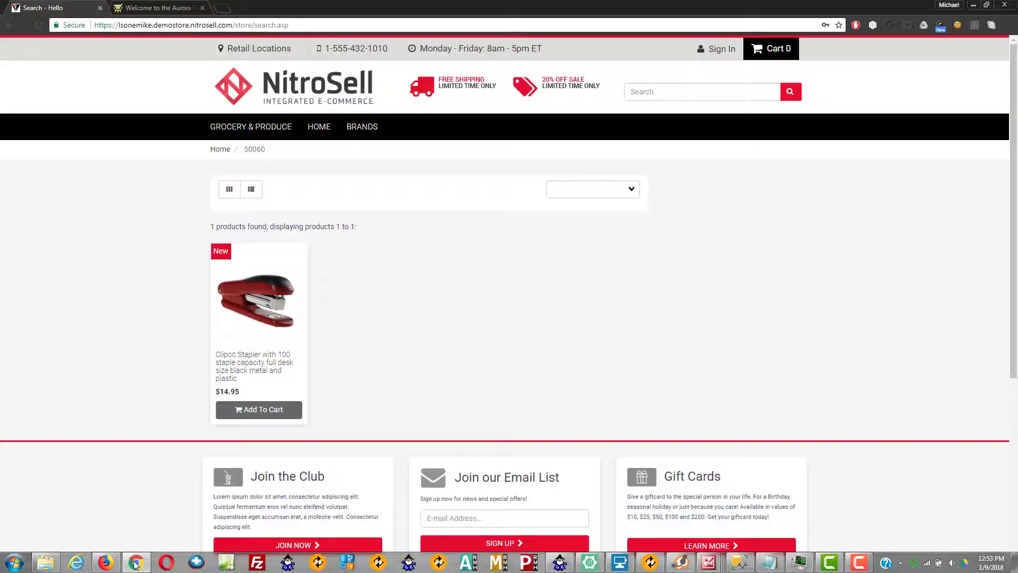
left_click(255, 369)
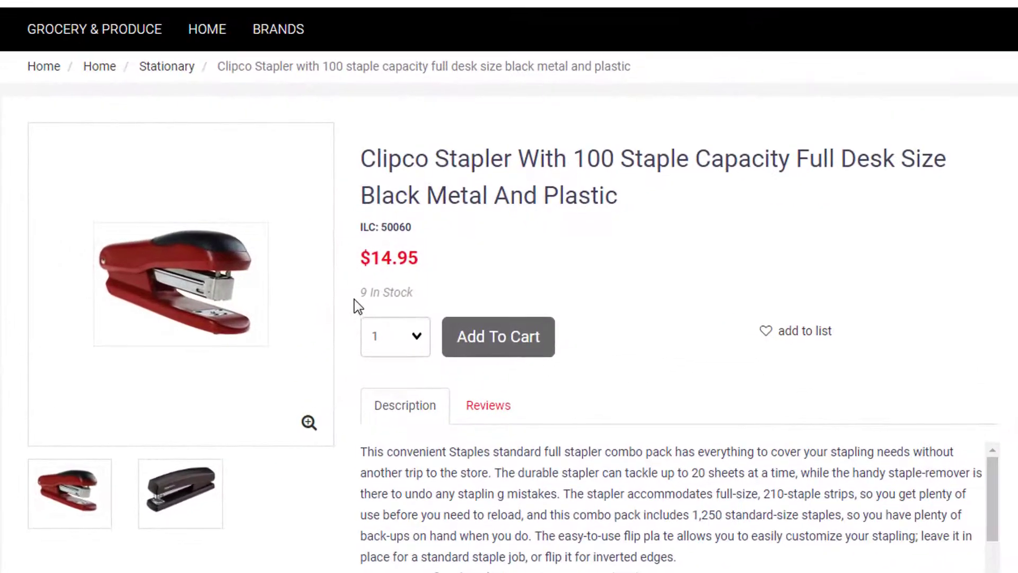
left_click_drag(406, 291, 450, 292)
left_click(413, 307)
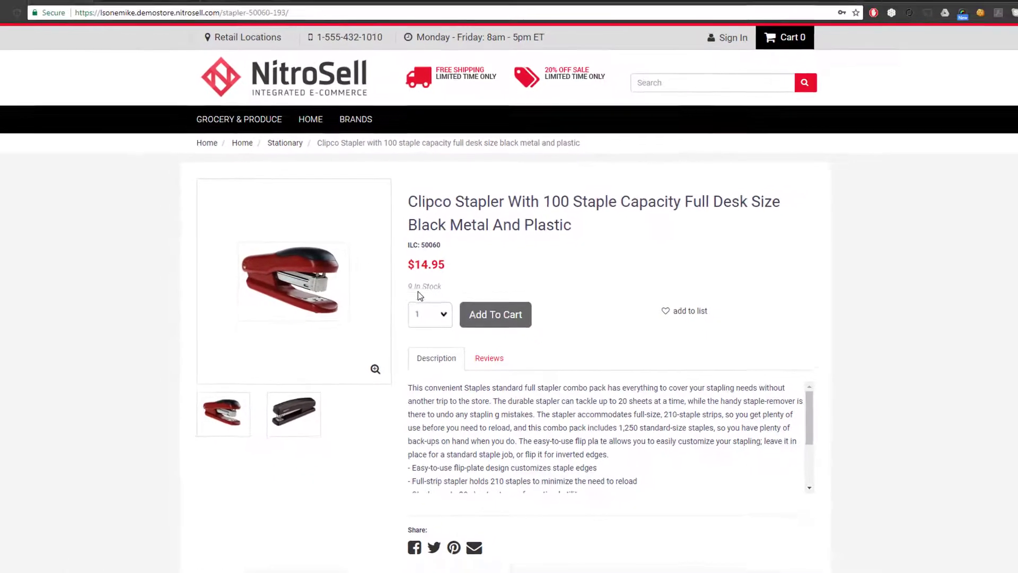
Step: Switch to Site Manager and open the web order customer's record to view the contact and address details
left_click(589, 563)
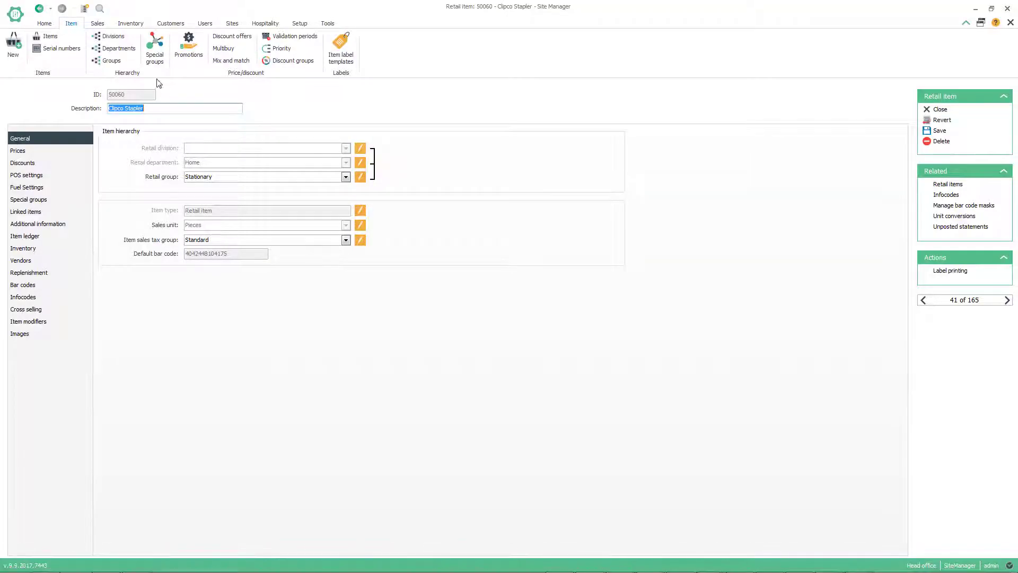
left_click(171, 23)
left_click(56, 36)
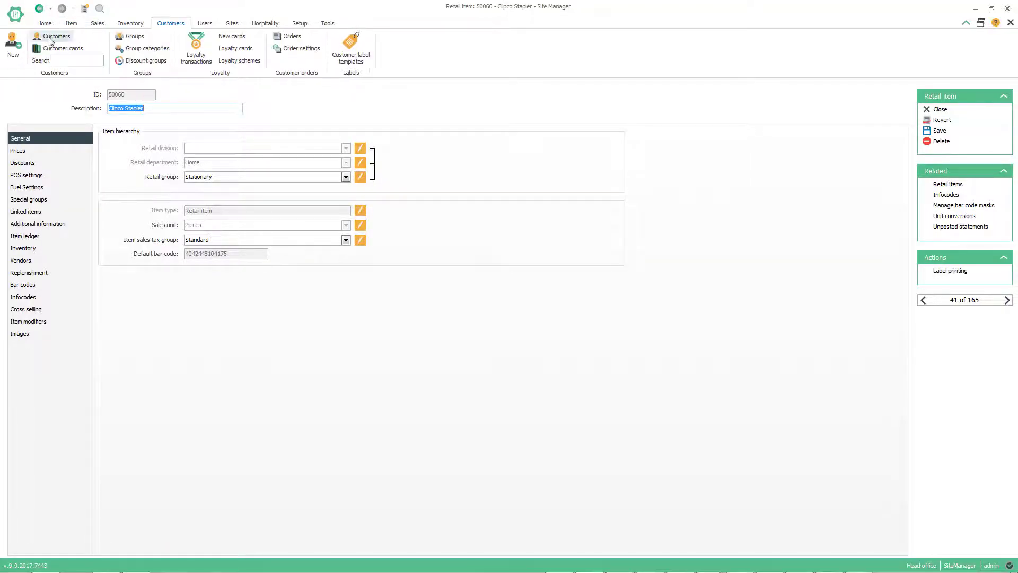
double_click(64, 280)
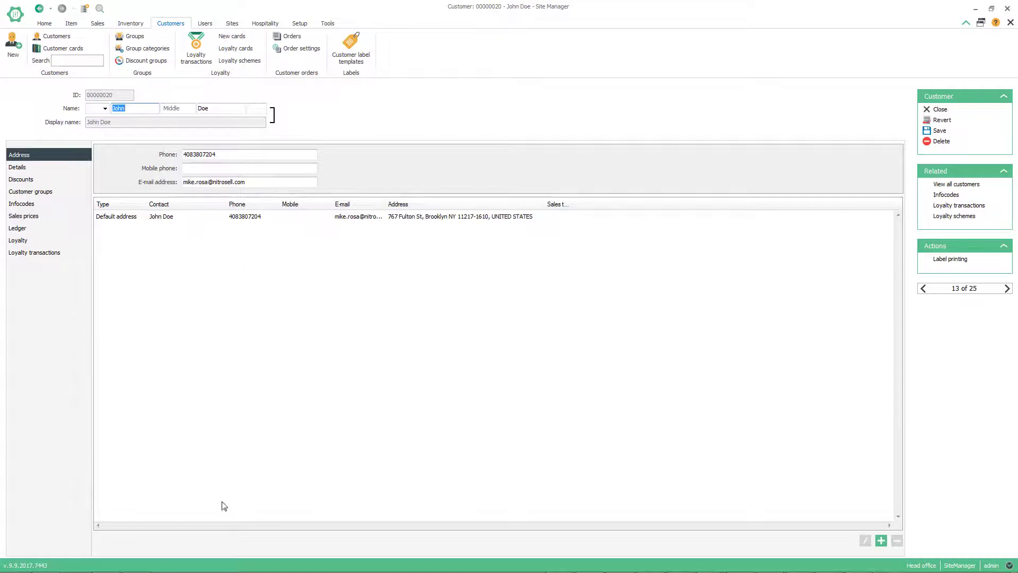
Step: Switch to Chrome and view the web customer's contact and address details in the WebStore Manager's Customer List
left_click(138, 563)
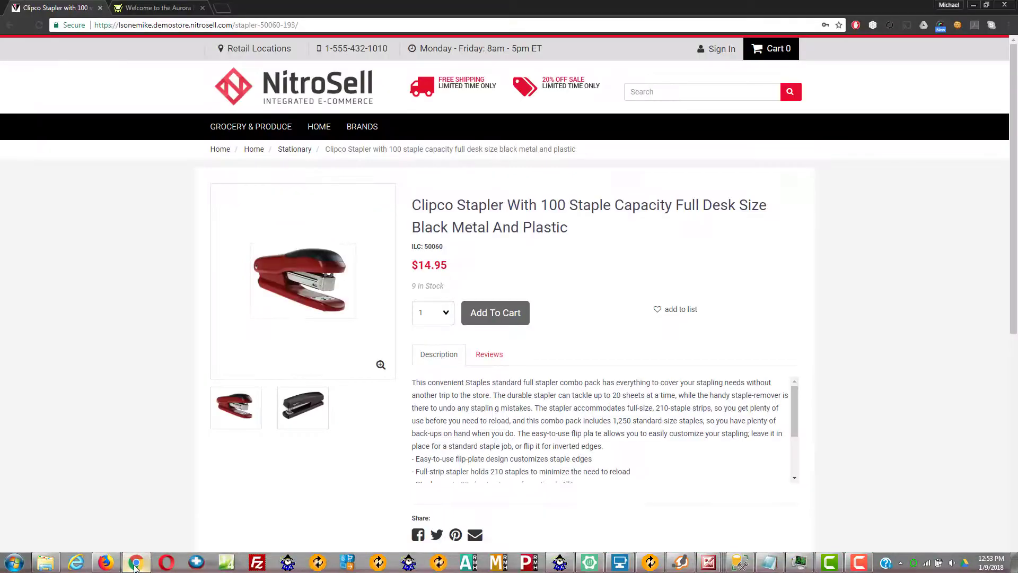
left_click(151, 8)
left_click(153, 90)
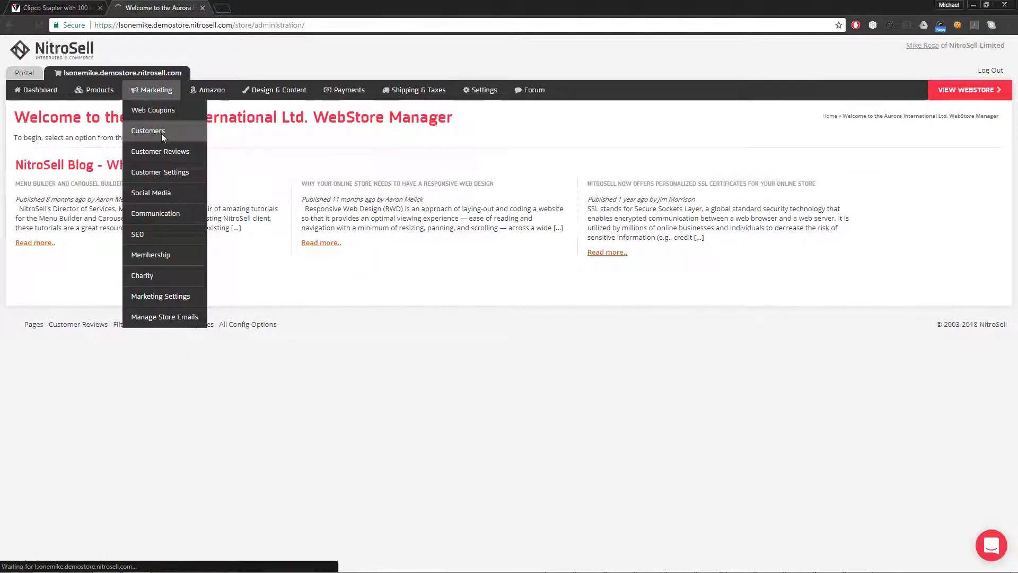
left_click(161, 134)
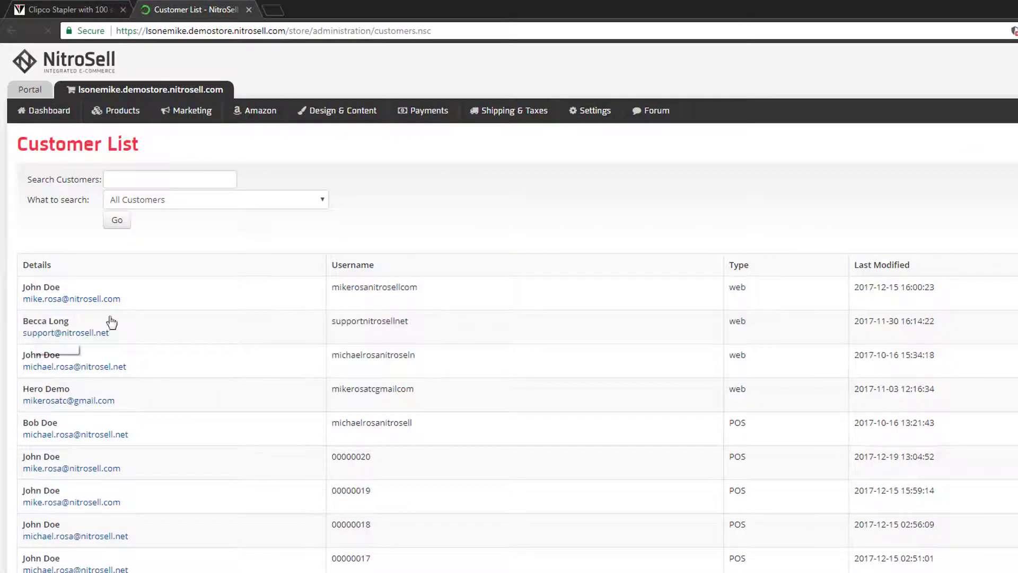
mouse_move(198, 302)
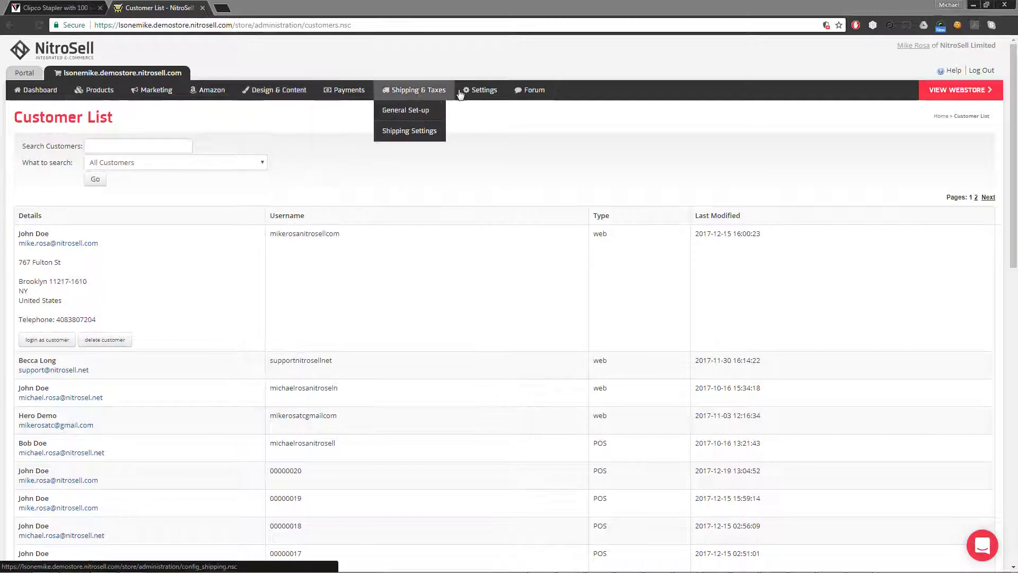
Step: Open all WebStore configuration options and look through the Product, Product Panel and Display settings
mouse_move(255, 99)
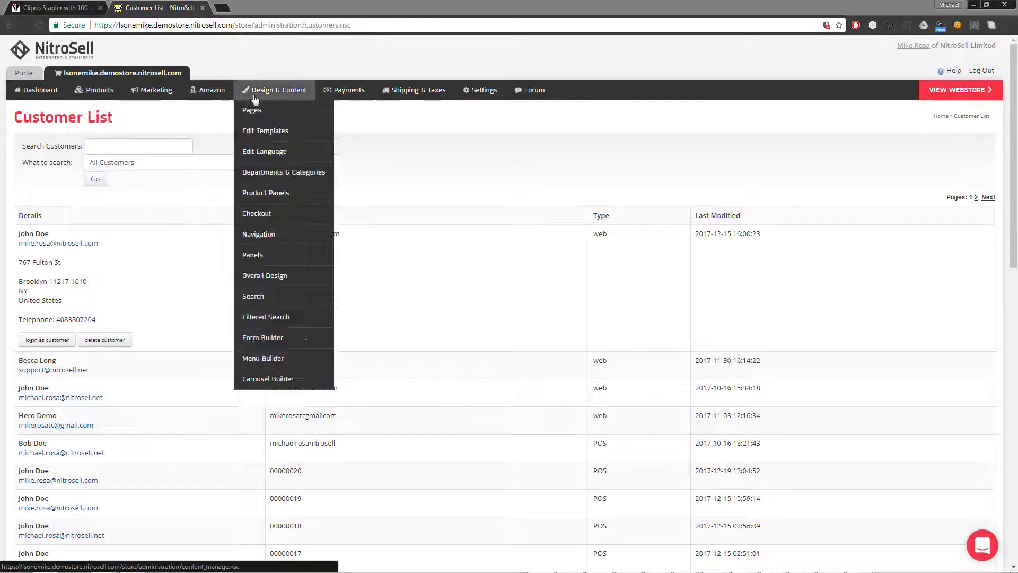
mouse_move(155, 99)
mouse_move(410, 98)
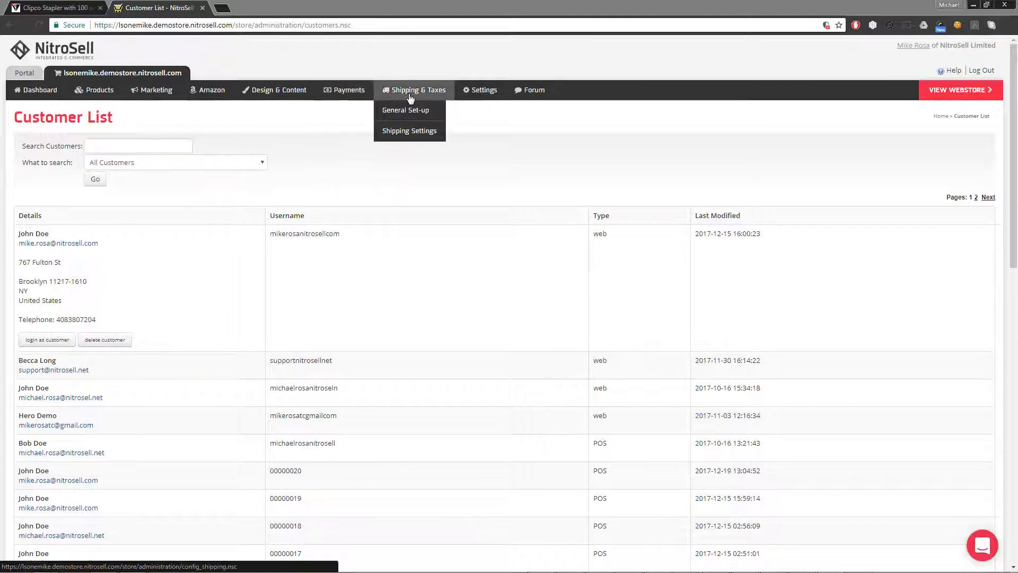
left_click(473, 108)
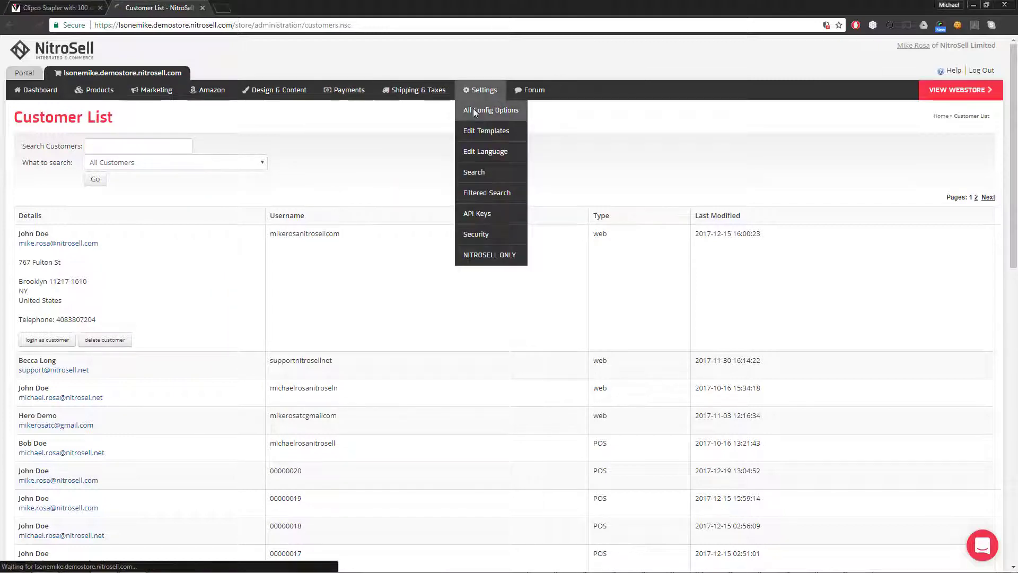
scroll(262, 275, "down", 4)
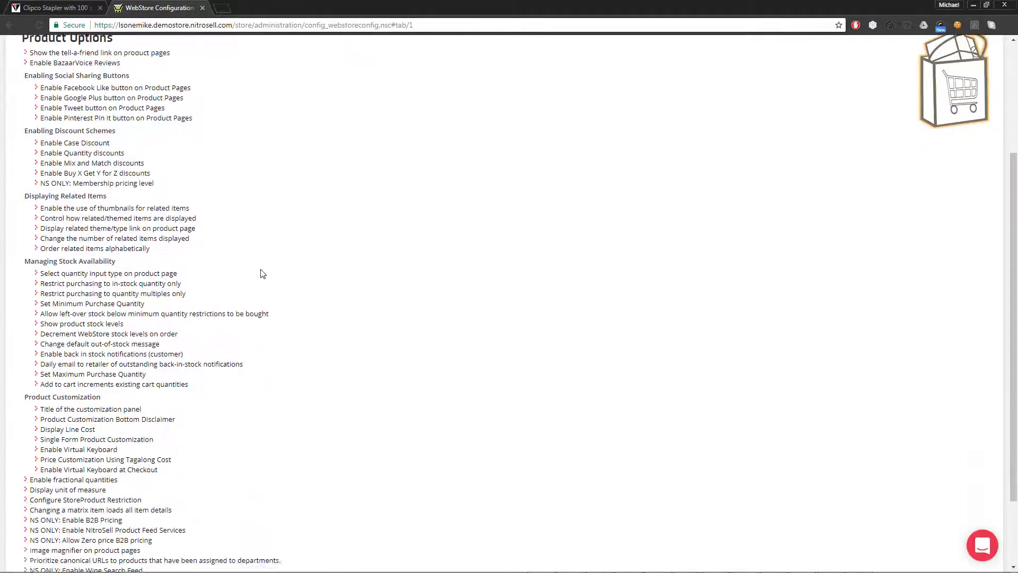
scroll(262, 274, "up", 4)
left_click(122, 177)
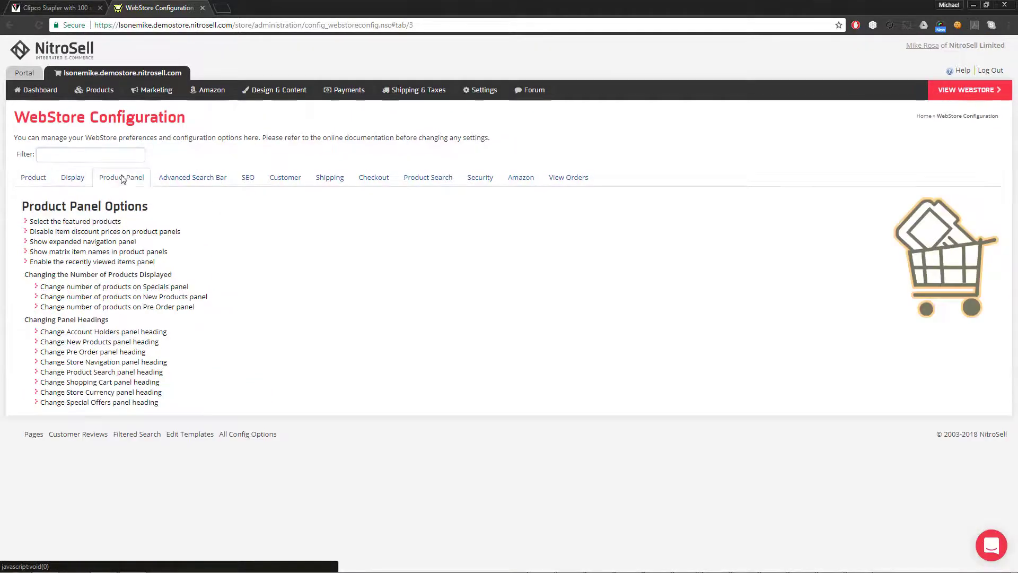
left_click(63, 181)
mouse_move(97, 94)
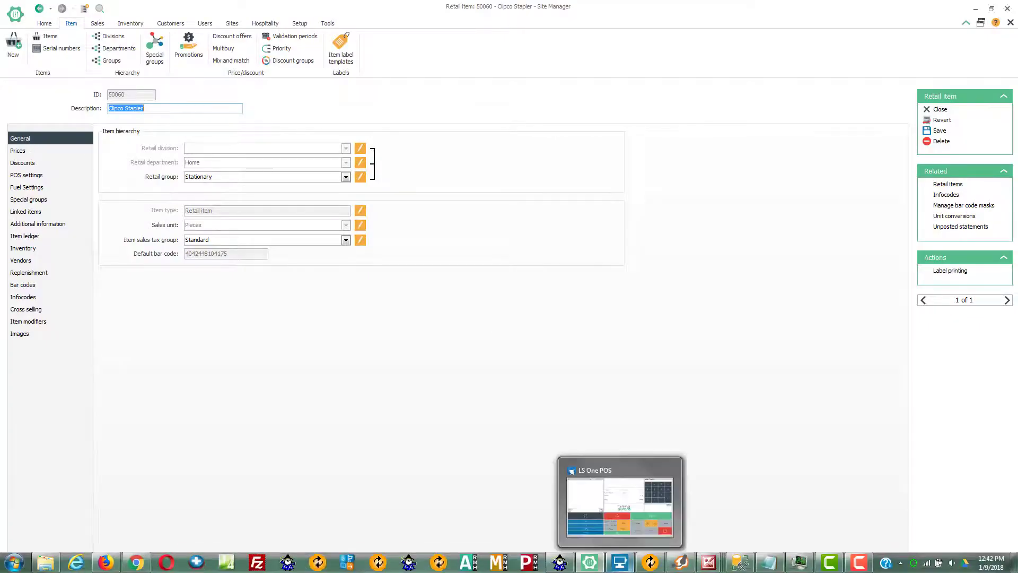
Step: Switch to Chrome, open the Clipco Stapler's product page from the storefront search results and examine its stock level
left_click(137, 562)
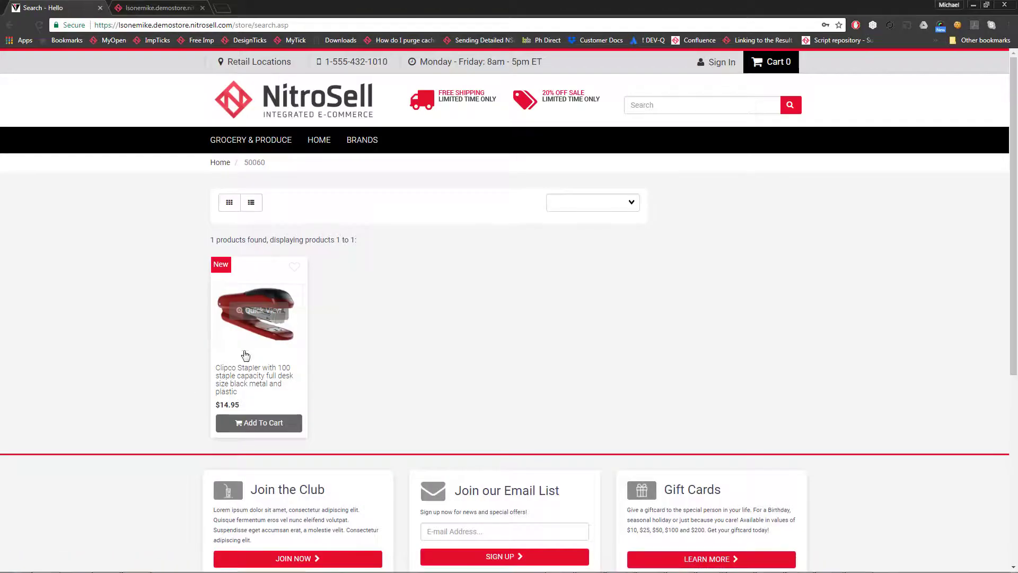
left_click(246, 382)
left_click_drag(412, 299, 449, 306)
left_click(448, 310)
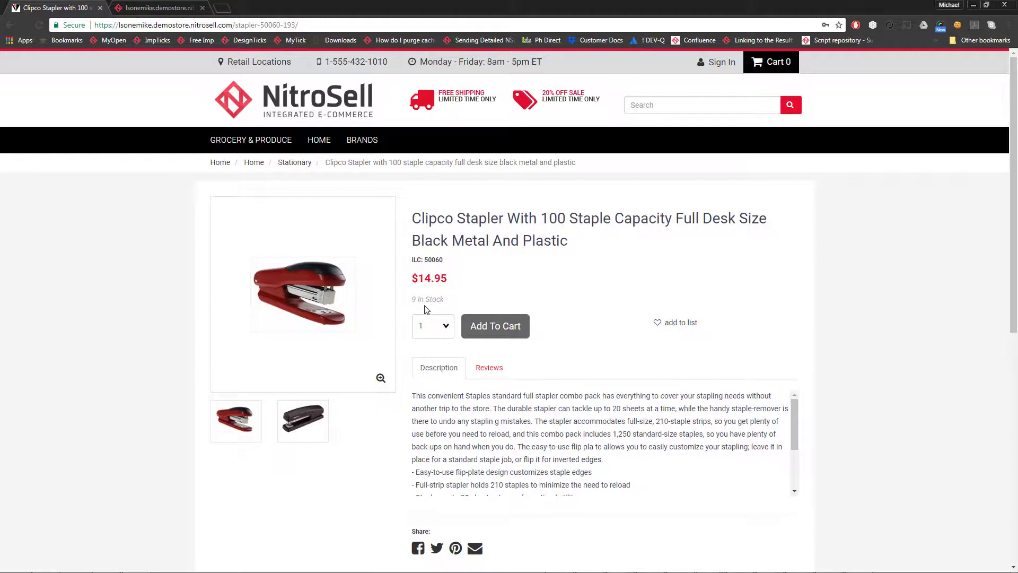